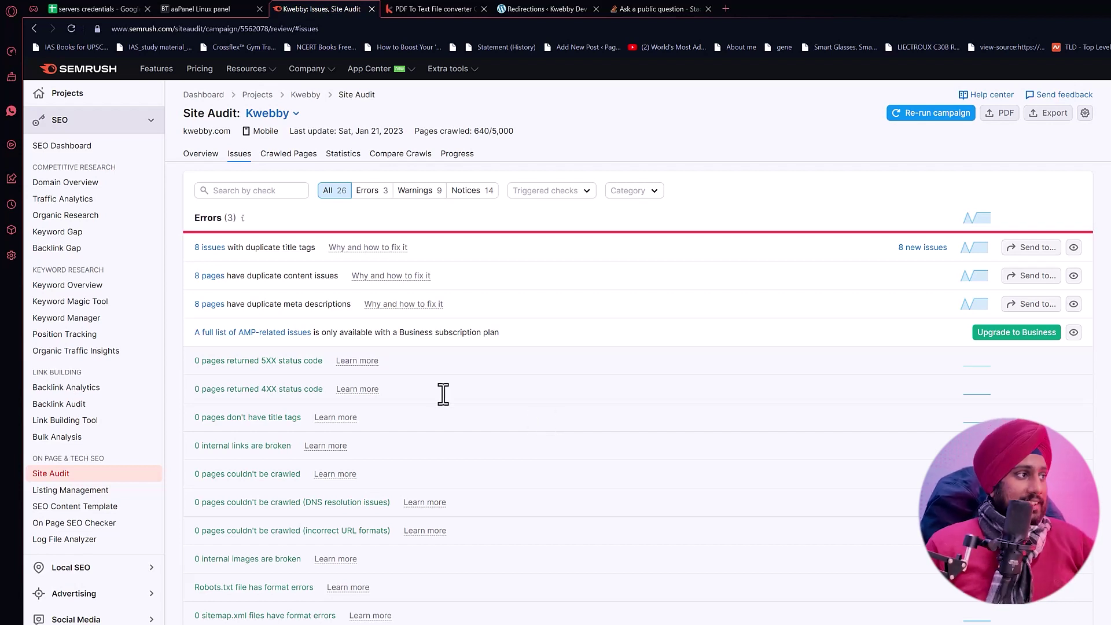
# Highlight the check for pages returned with a 4XX status code in the site audit's error list.
pyautogui.moveTo(966, 396)
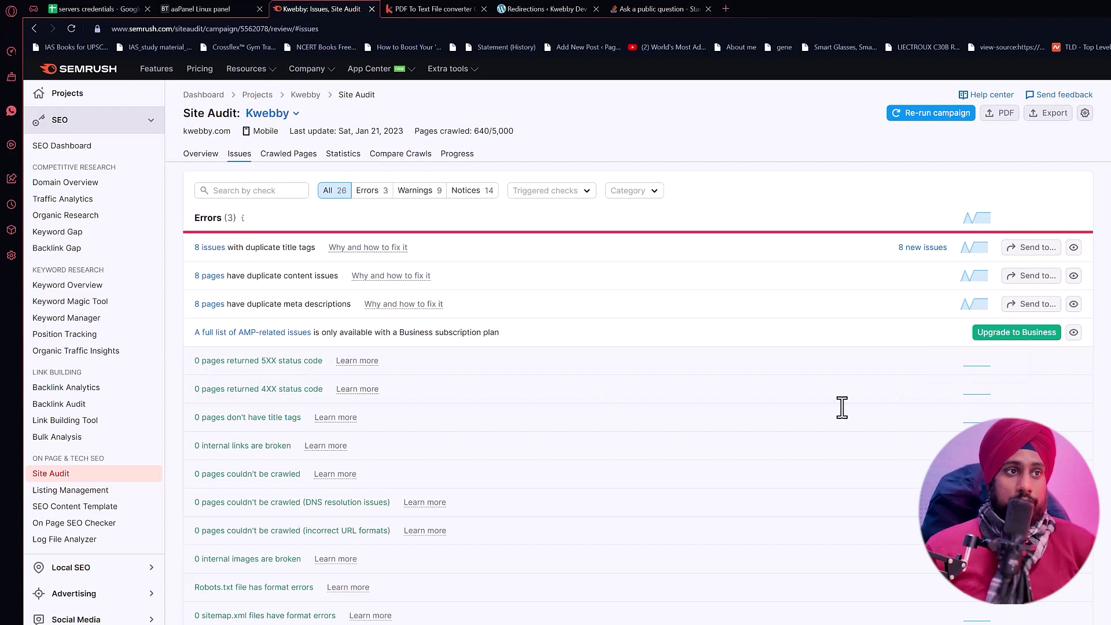
pyautogui.tripleClick(273, 392)
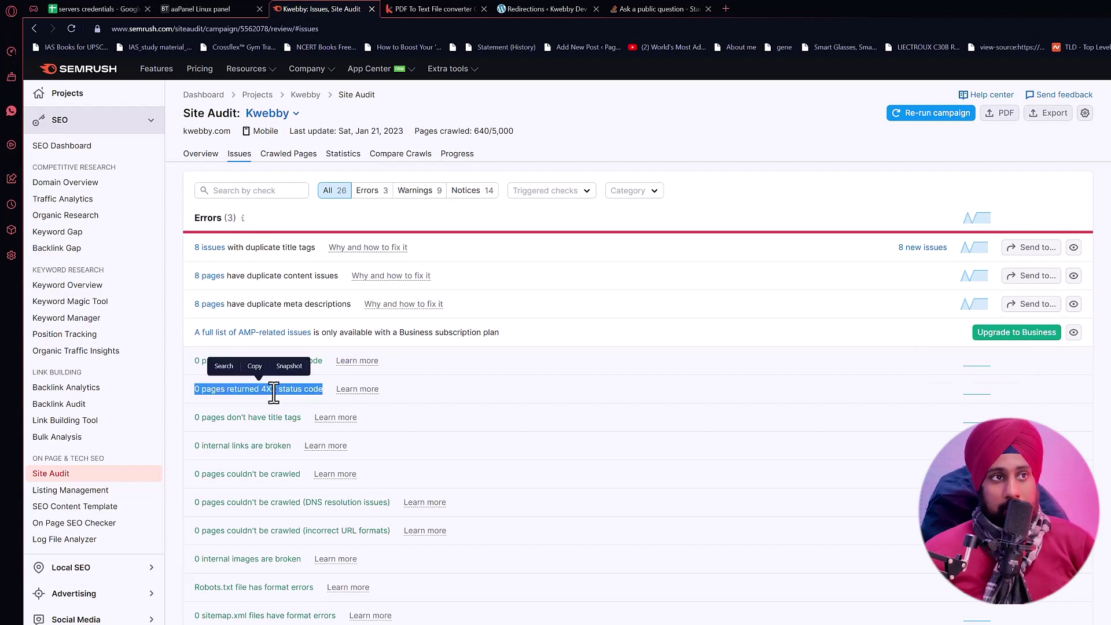
pyautogui.click(559, 399)
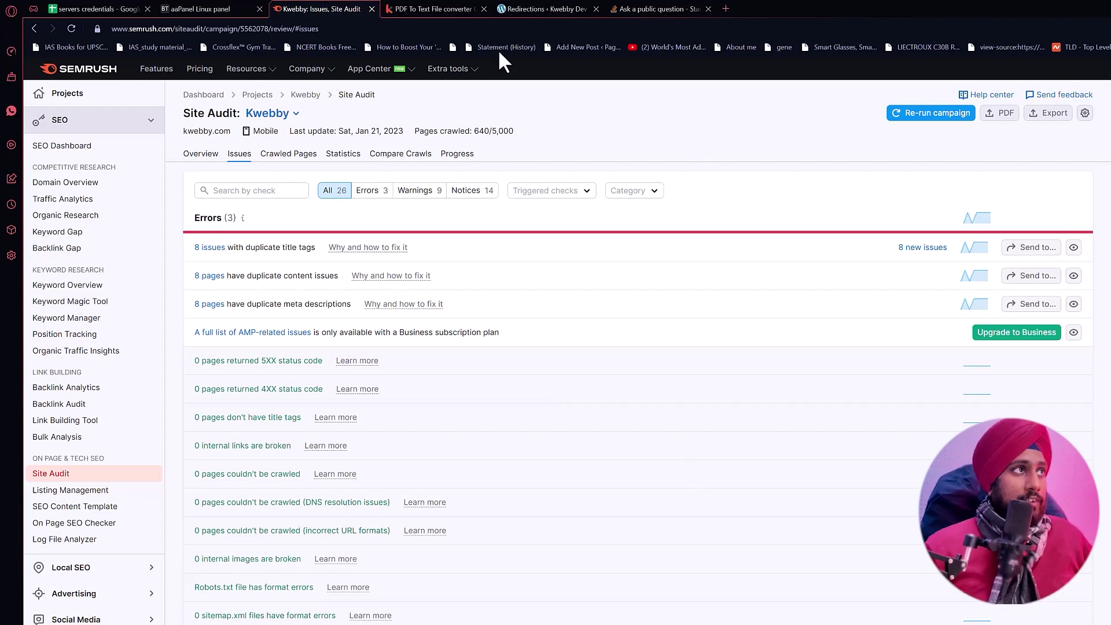
# Switch to WordPress, create a new post titled "add new post" and save it as a draft.
pyautogui.click(470, 10)
pyautogui.click(541, 9)
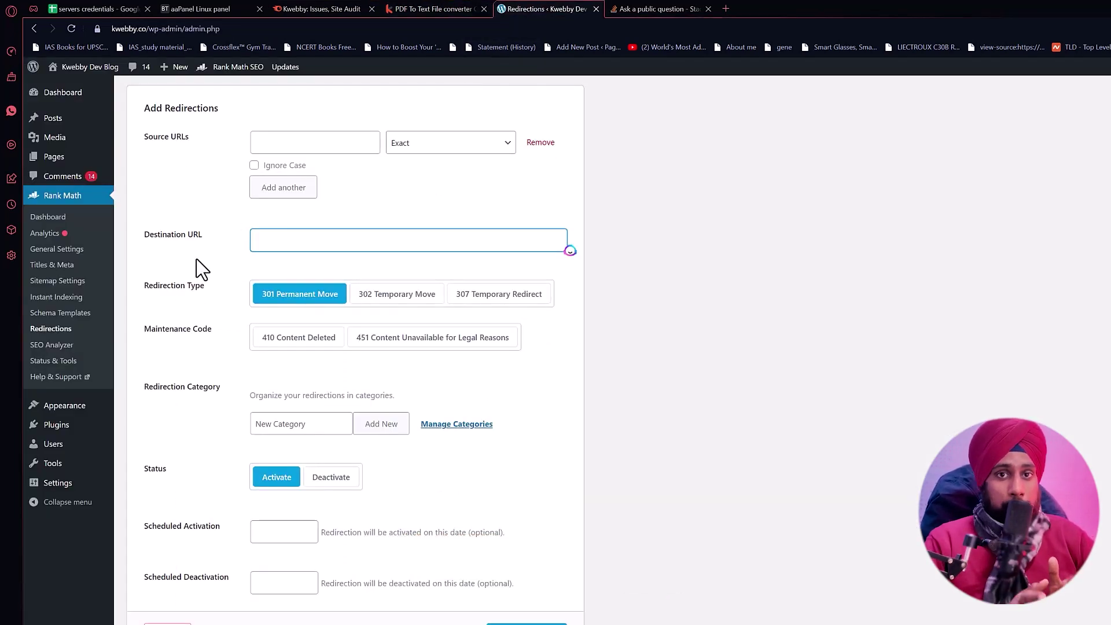
pyautogui.moveTo(58, 116)
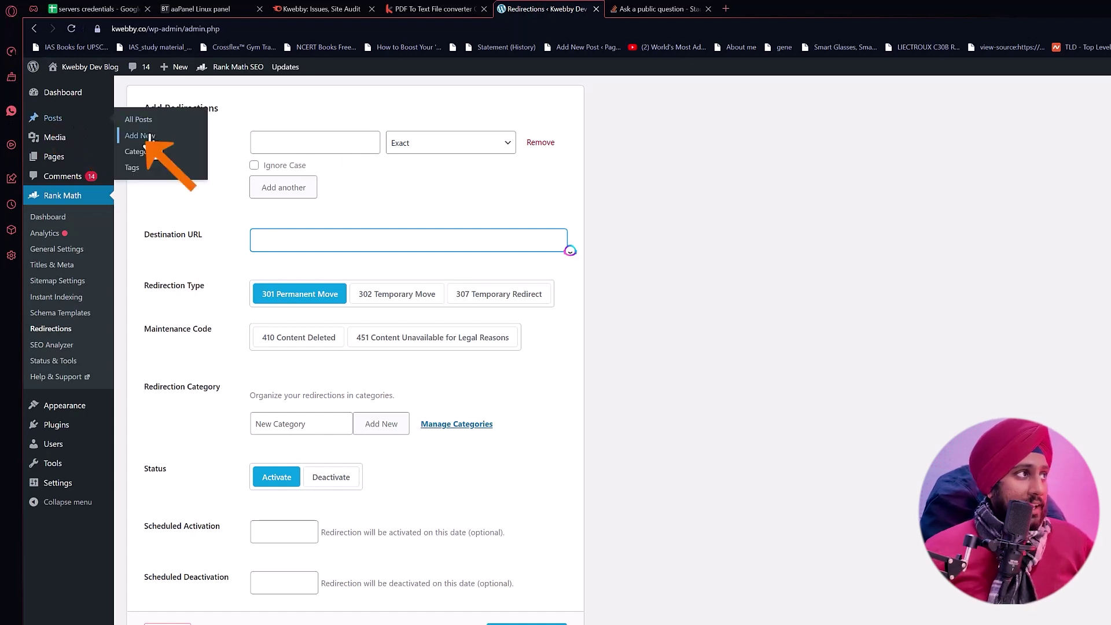
pyautogui.click(139, 136)
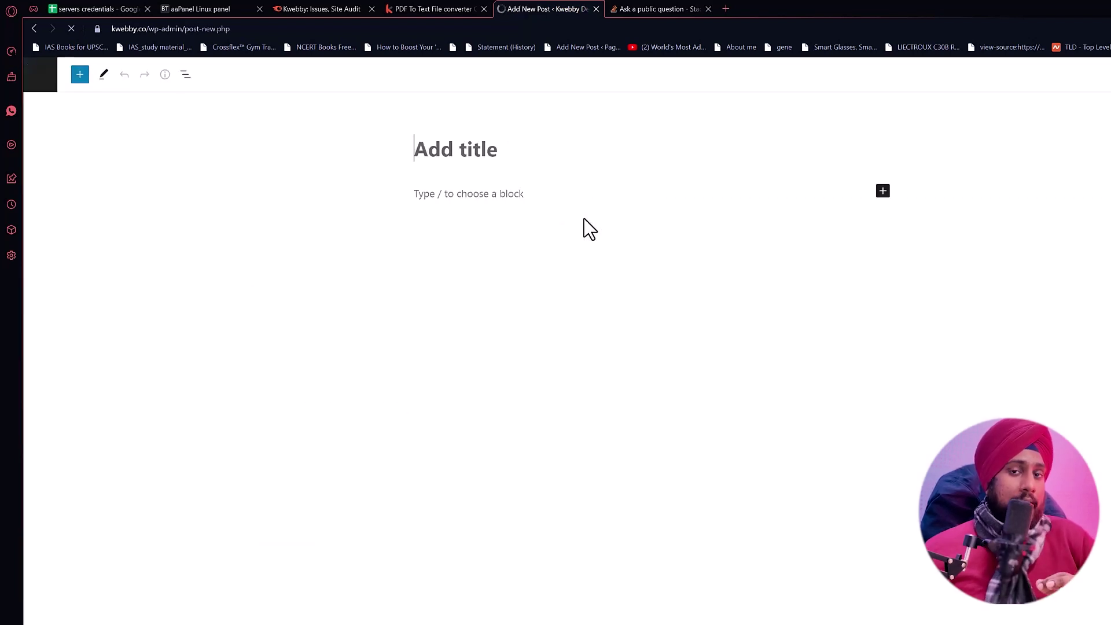
pyautogui.write('add ')
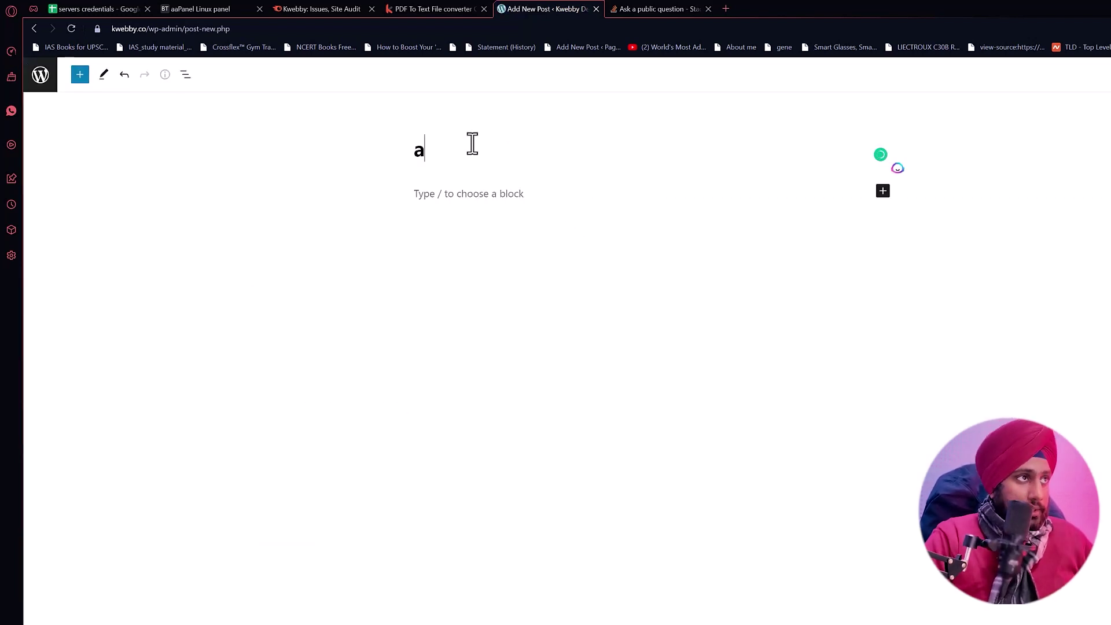
pyautogui.write('b')
pyautogui.press('BackSpace')
pyautogui.write('new post')
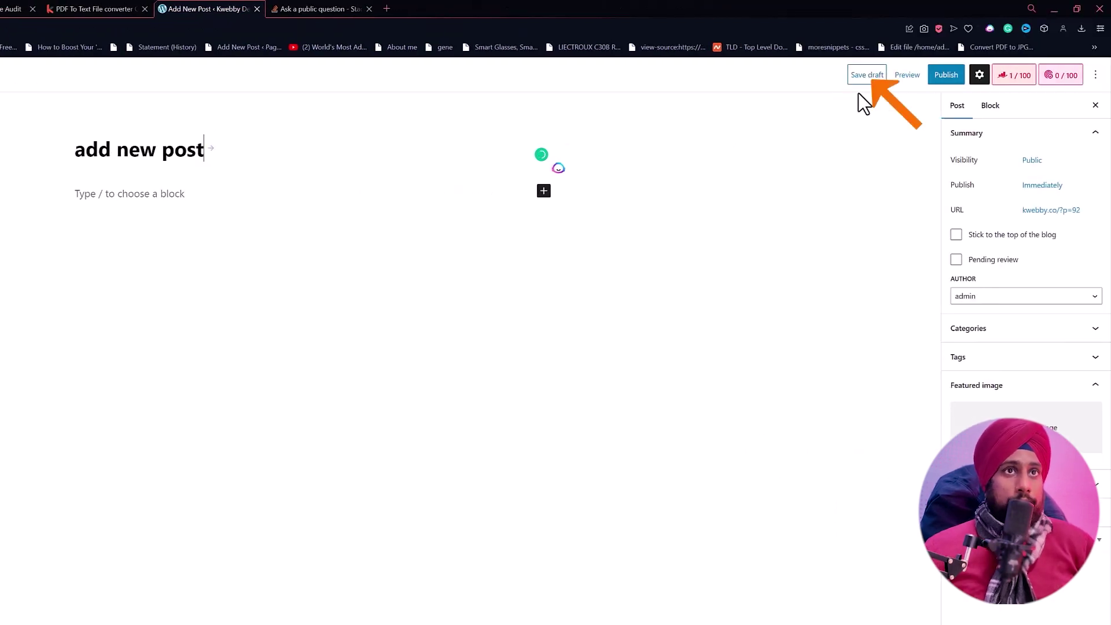
pyautogui.click(866, 75)
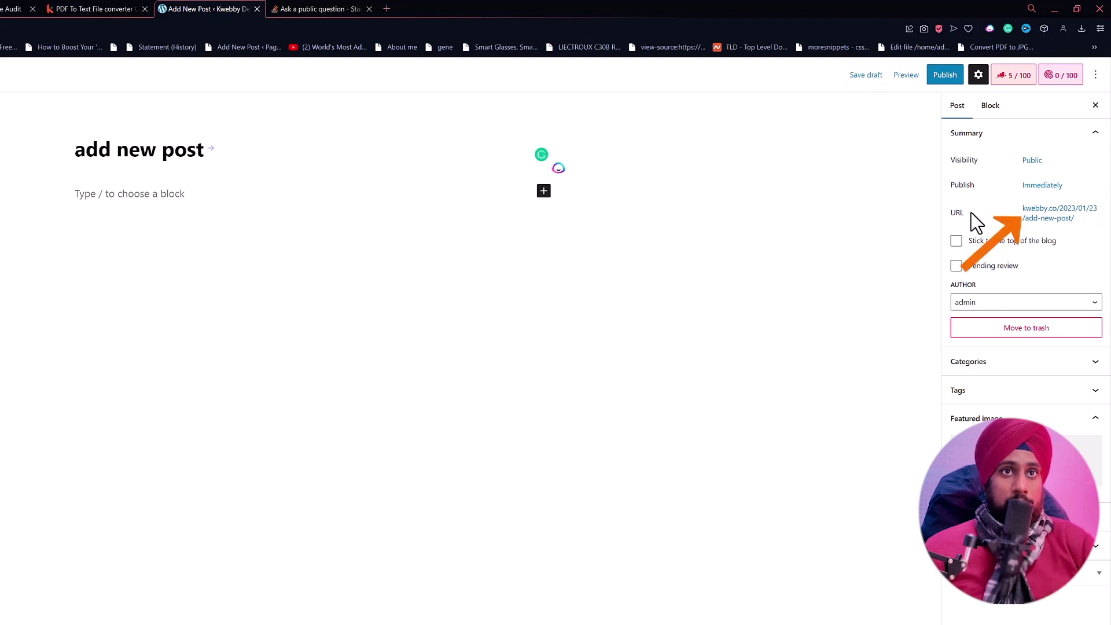
# Highlight the permalink slug of the draft post and the /pdf-to-txt path in the PDF converter page's address.
pyautogui.click(1059, 216)
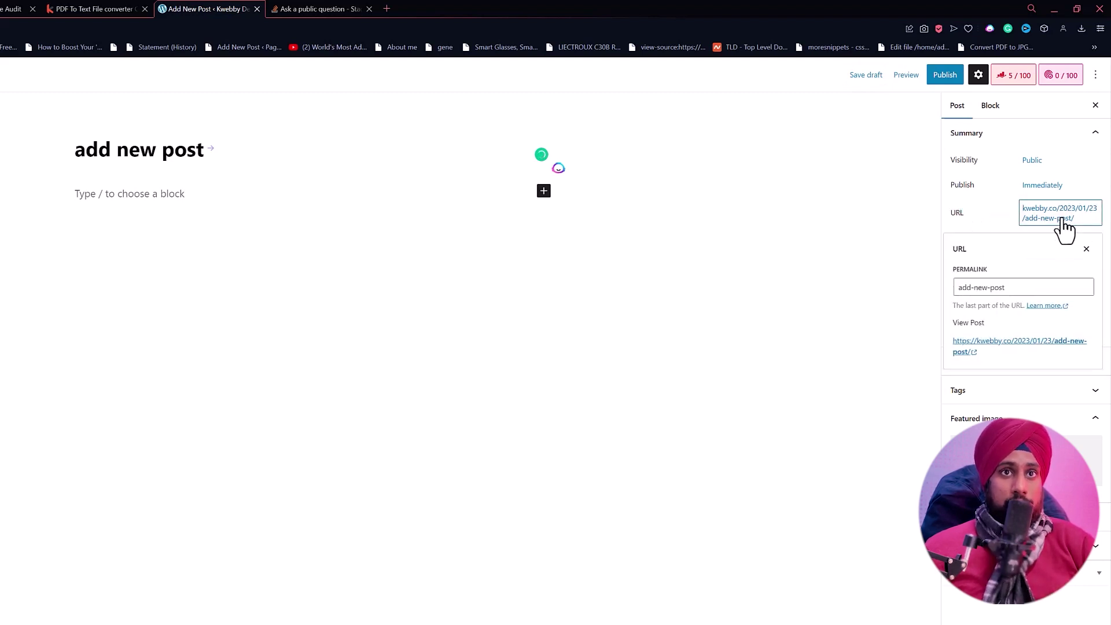
pyautogui.moveTo(1020, 293); pyautogui.dragTo(944, 290)
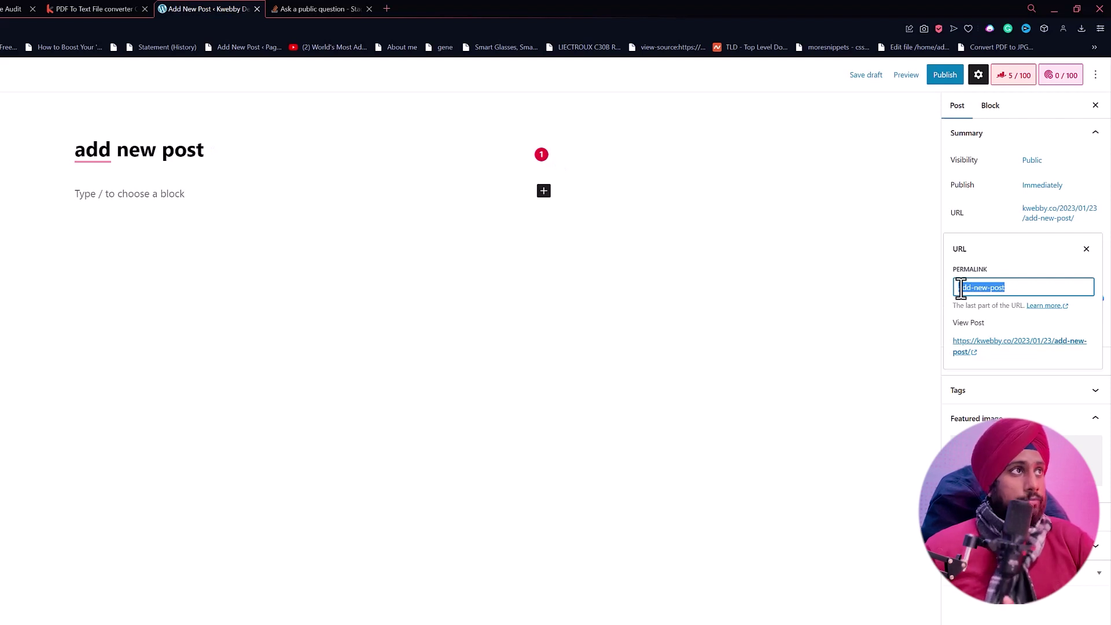
pyautogui.click(93, 9)
pyautogui.click(172, 26)
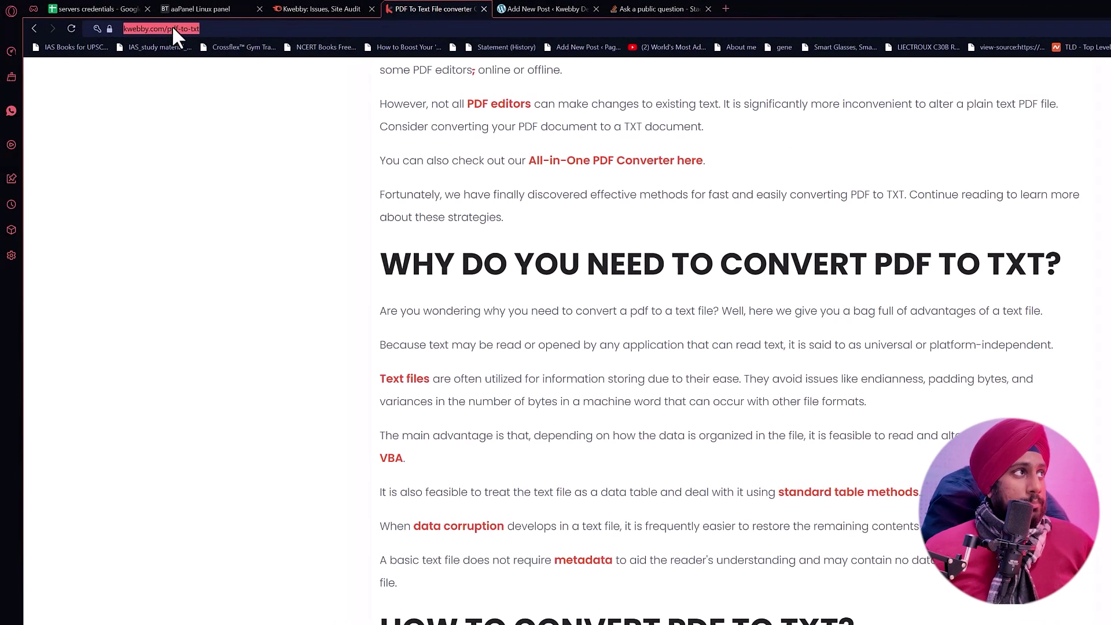
pyautogui.moveTo(165, 28); pyautogui.dragTo(200, 29)
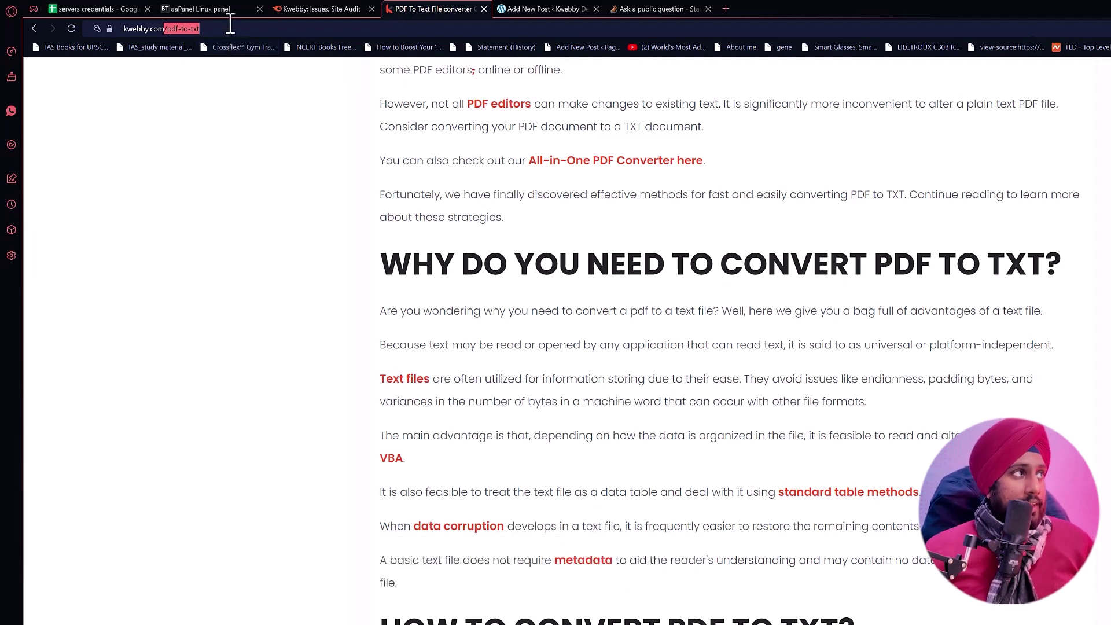
# Return to the WordPress draft and leave the editor for the posts list without saving further changes.
pyautogui.click(541, 9)
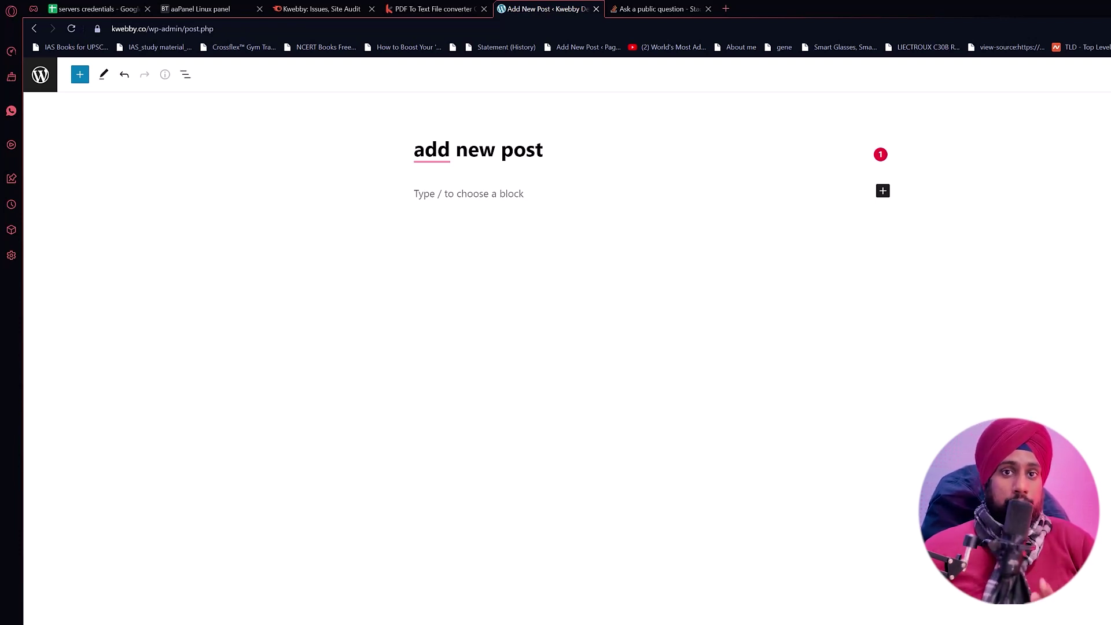
pyautogui.click(584, 193)
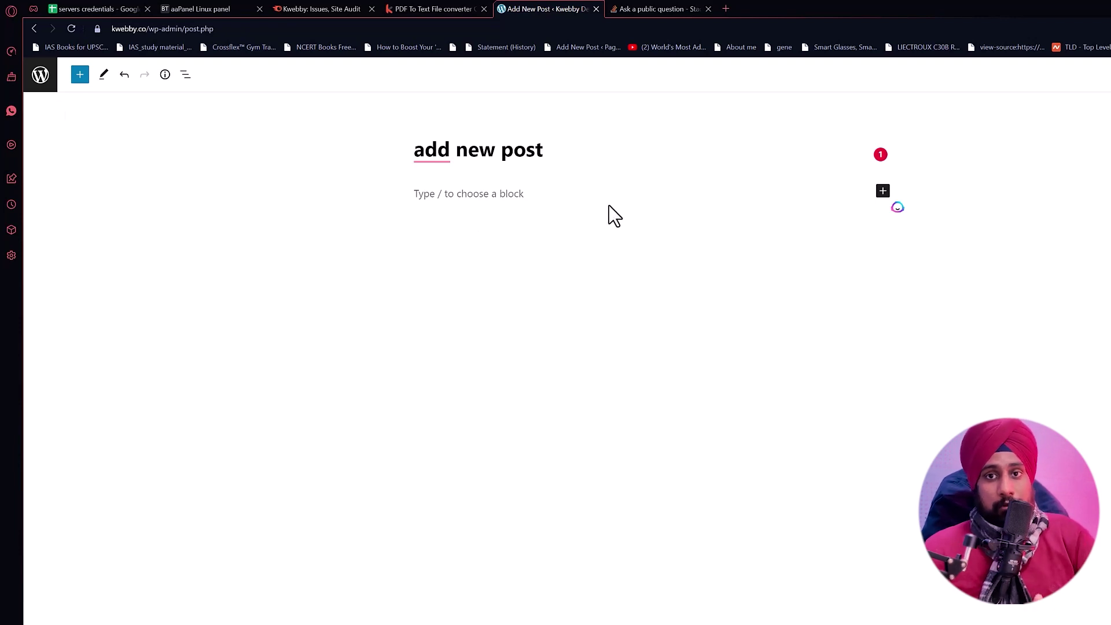
pyautogui.click(40, 78)
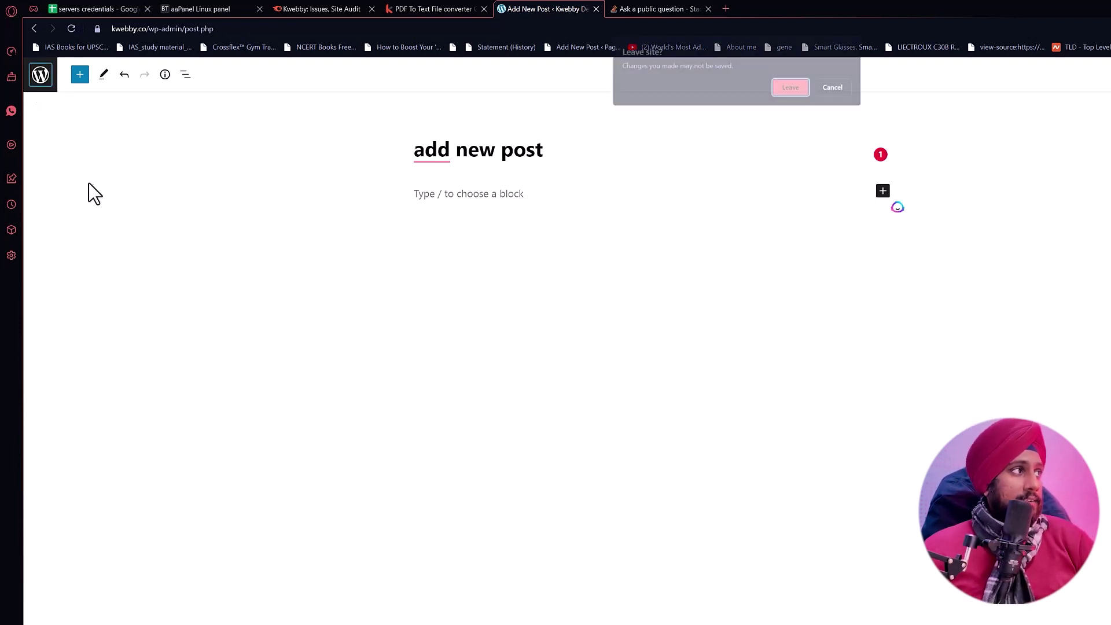
pyautogui.click(792, 88)
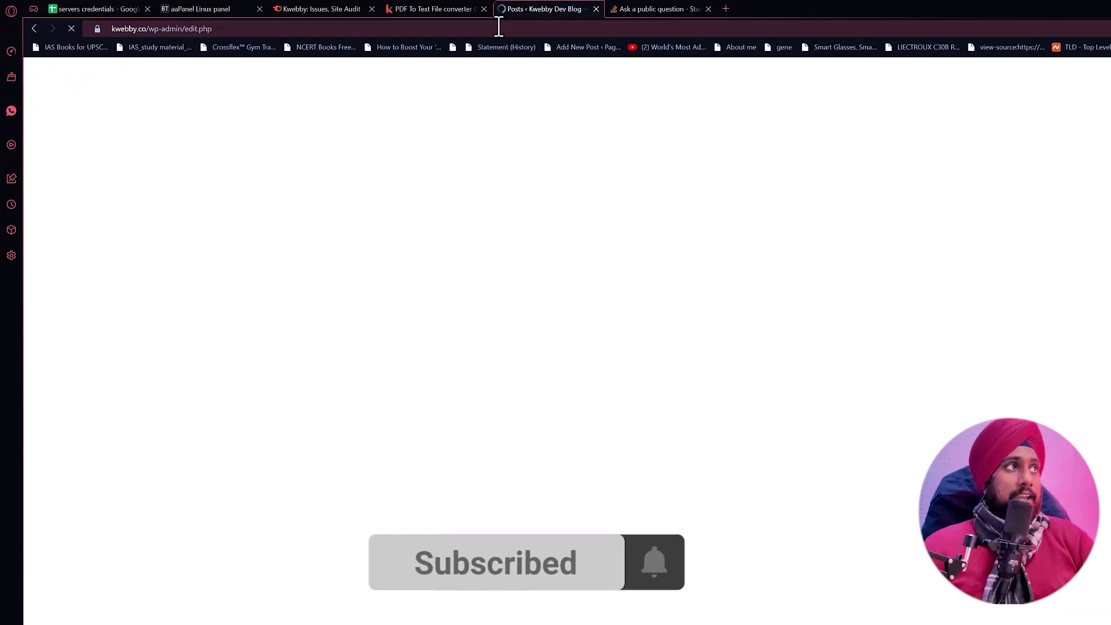
# Compare the kwebby.com/pdf-to-txt page with the Semrush site audit issues and return to the converter page.
pyautogui.click(433, 9)
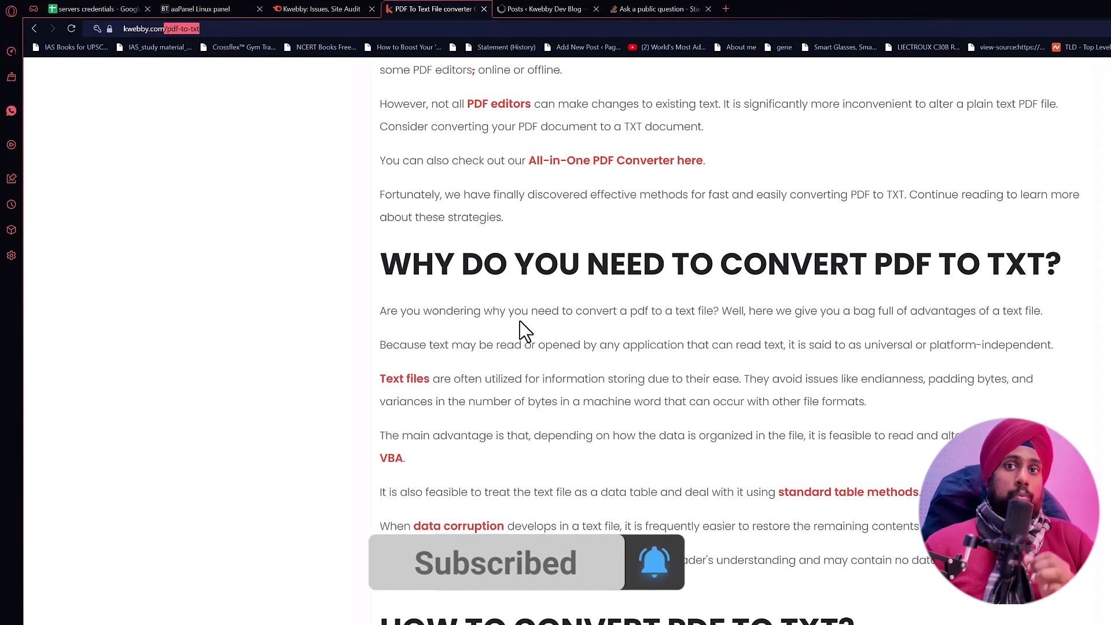
pyautogui.click(345, 9)
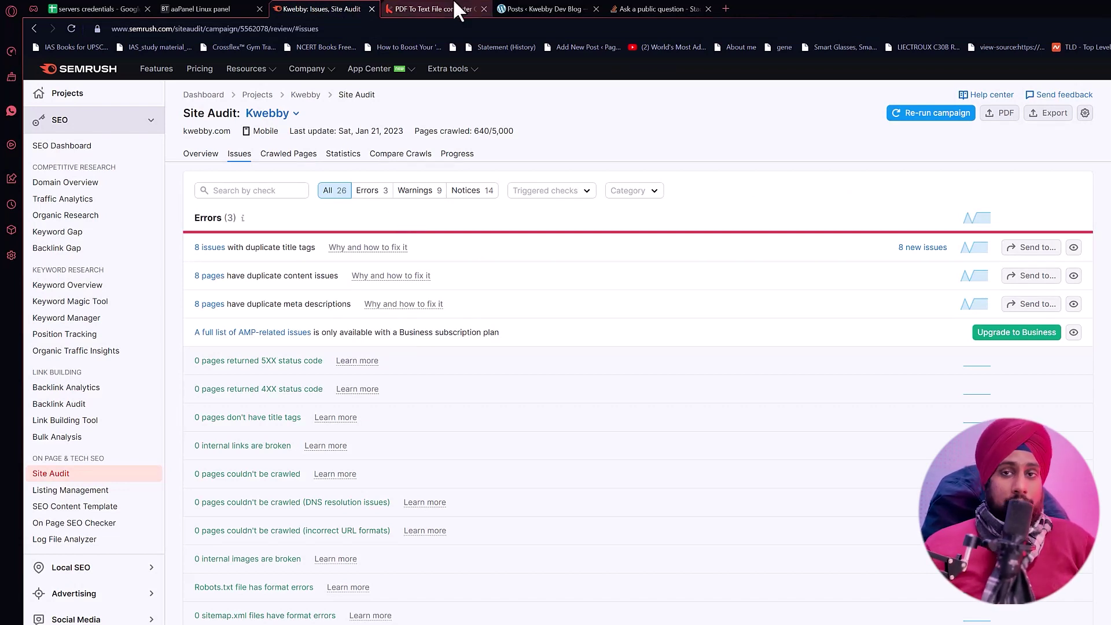
pyautogui.click(433, 9)
pyautogui.click(269, 29)
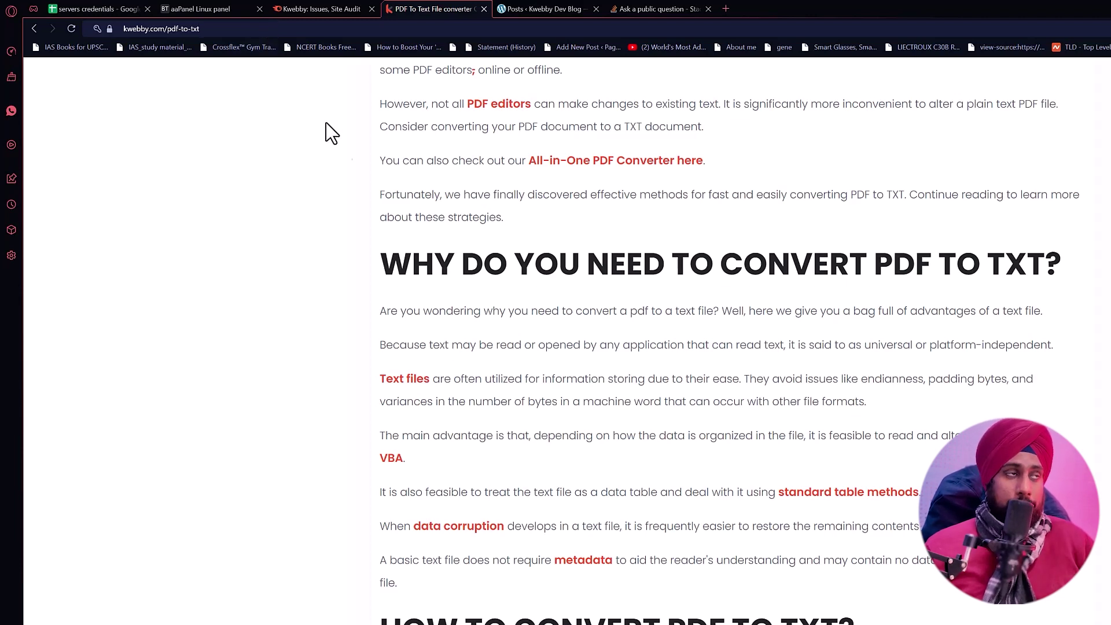
# Switch to aaPanel and open the theme/nts folder inside kwebby.com.
pyautogui.click(214, 9)
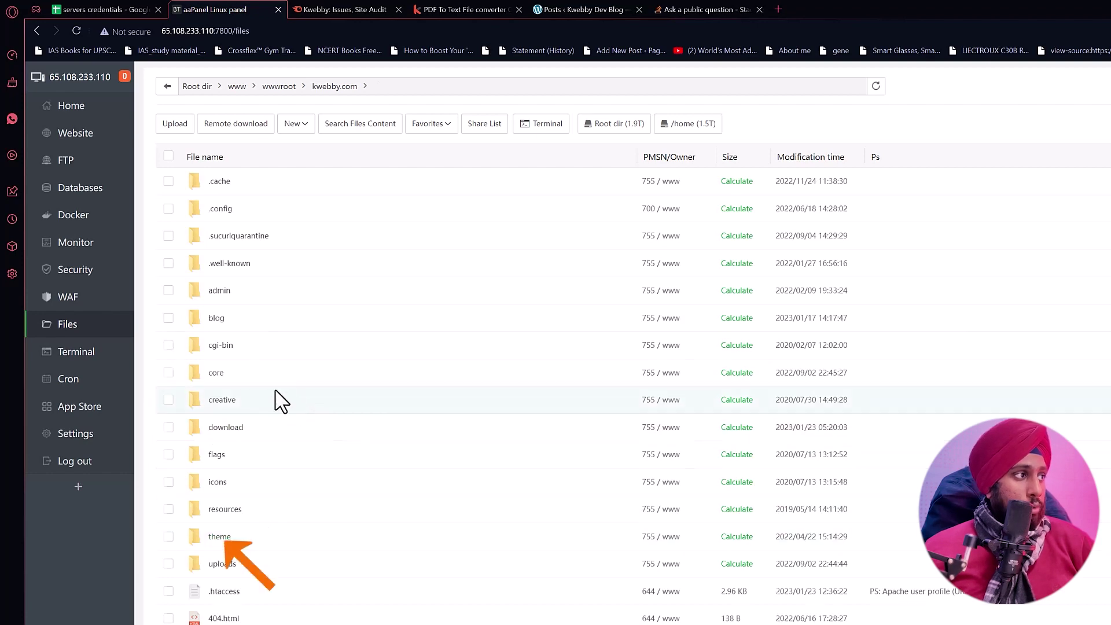
pyautogui.click(219, 536)
pyautogui.click(211, 235)
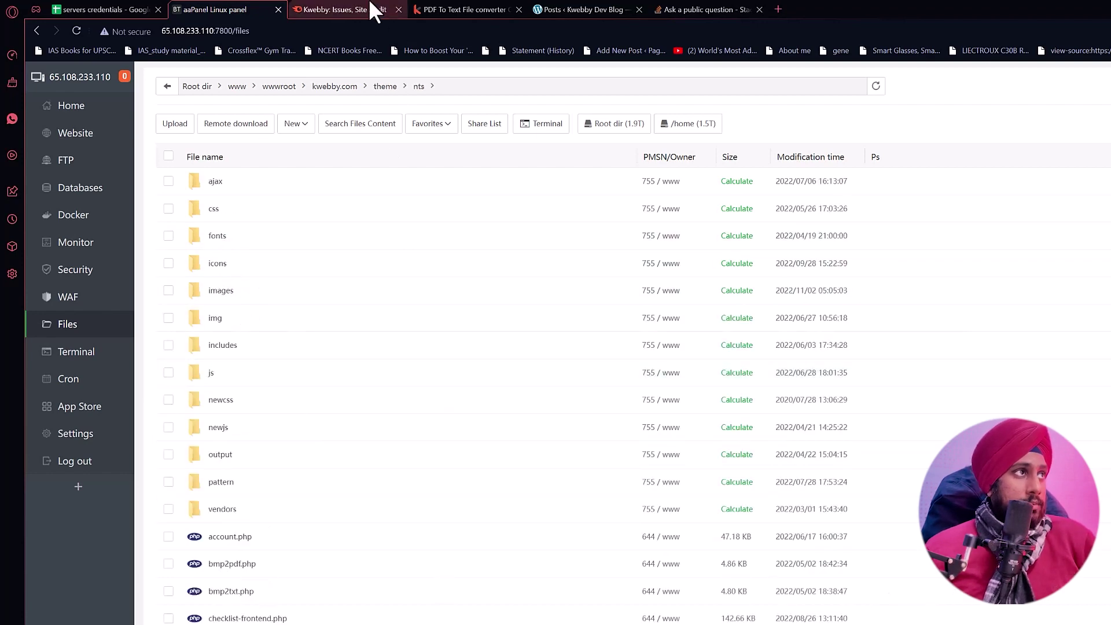
# Move the Semrush tab behind the PDF converter tab, and highlight the converter page's "PDF to TXT" heading and its address.
pyautogui.moveTo(373, 10); pyautogui.dragTo(509, 10)
pyautogui.click(428, 10)
pyautogui.middleClick(543, 471)
pyautogui.scroll(10, 514, 211)
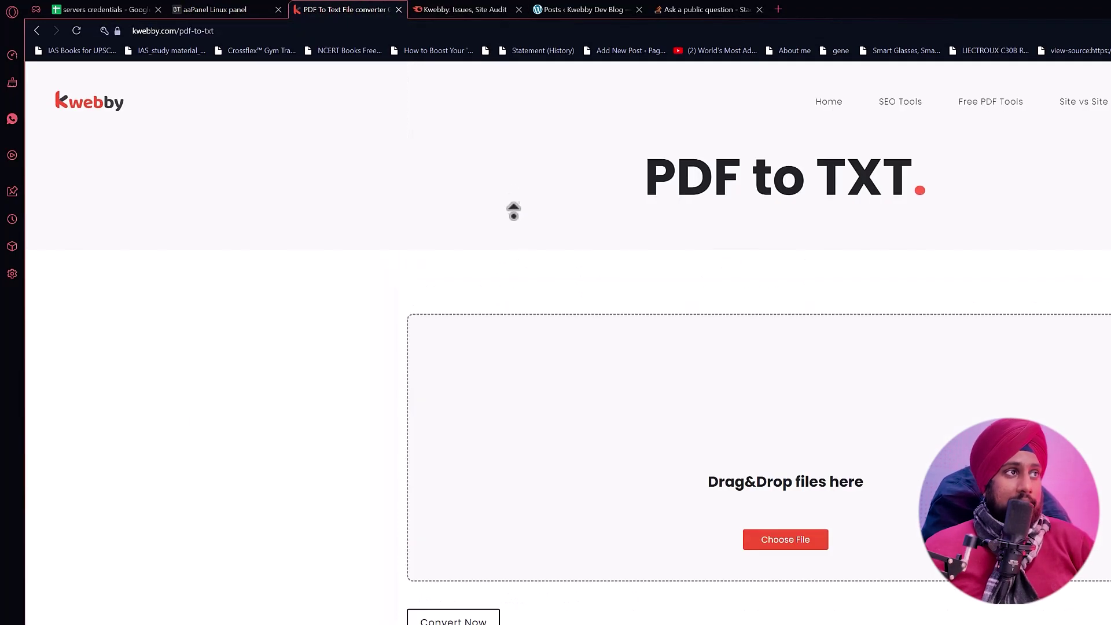
pyautogui.moveTo(640, 173); pyautogui.dragTo(949, 190)
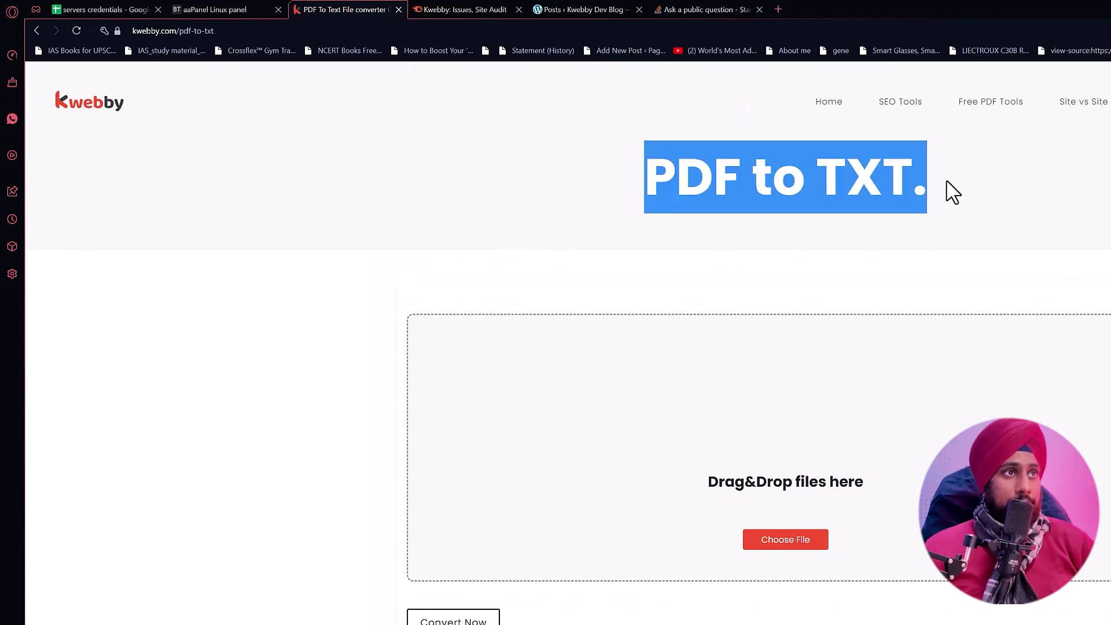
pyautogui.click(282, 28)
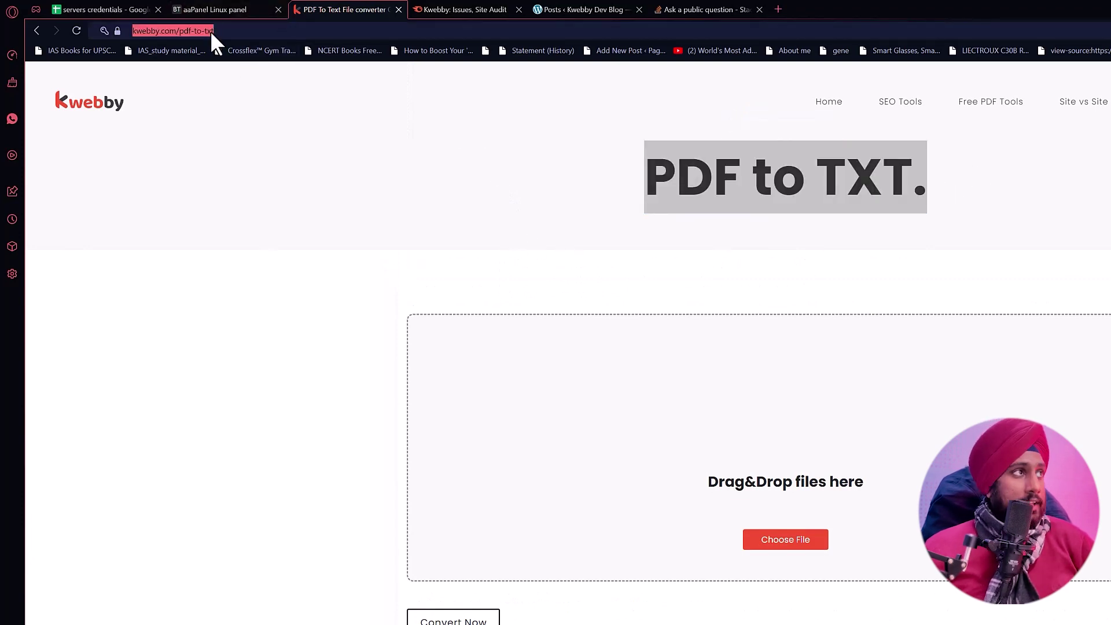
# Look through the PHP files in aaPanel's nts folder and return to the PDF to TXT page.
pyautogui.click(217, 8)
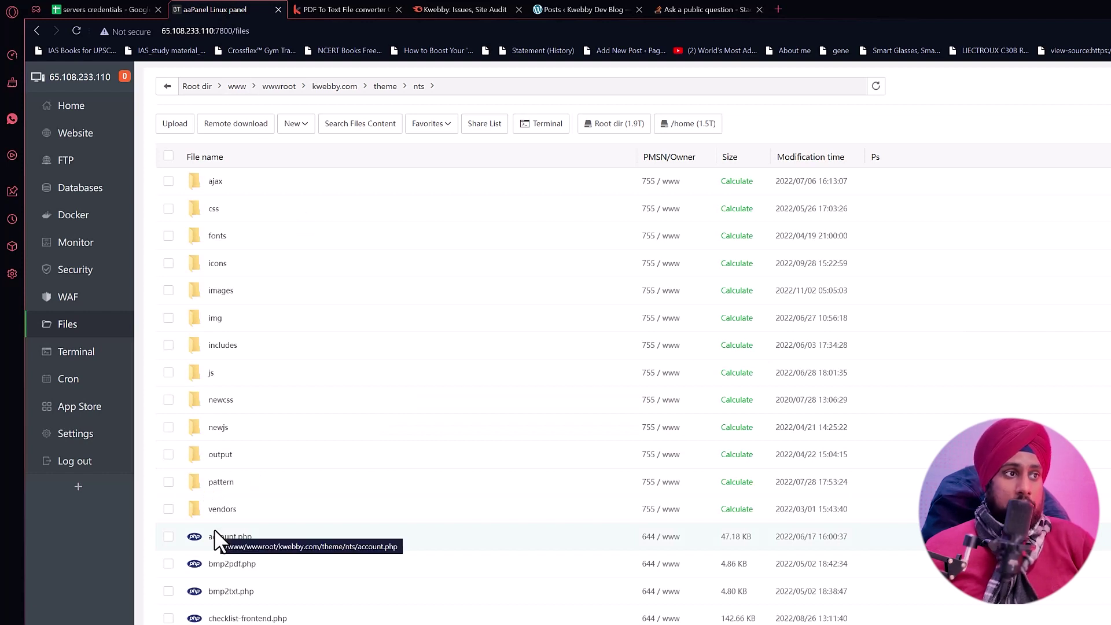
pyautogui.scroll(-3, 240, 584)
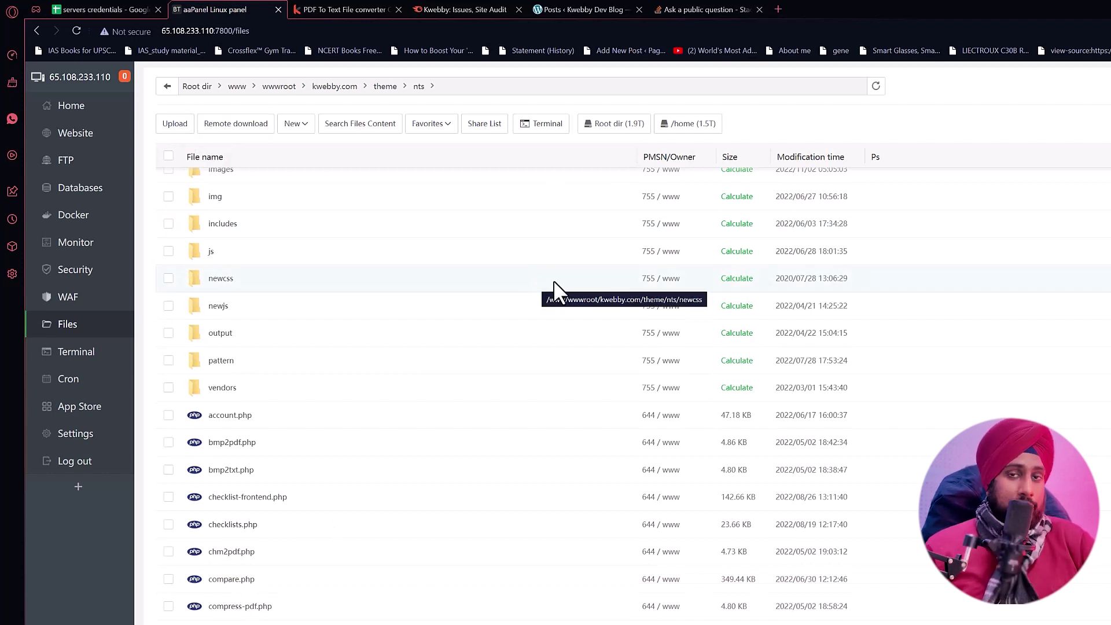
pyautogui.click(325, 8)
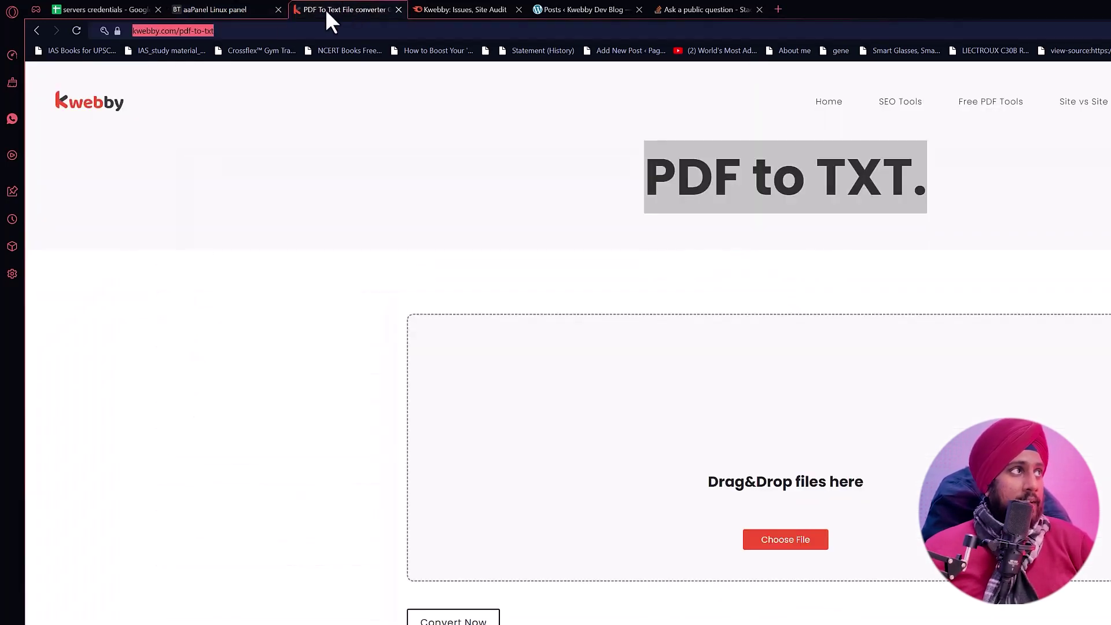
pyautogui.click(527, 175)
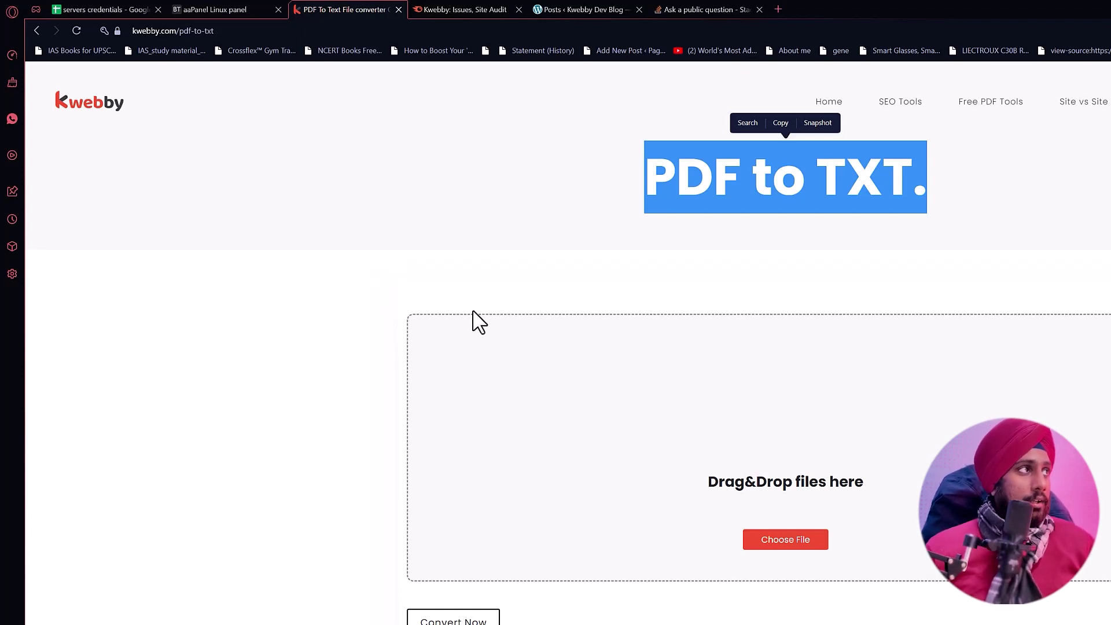
# Open the .htaccess file from kwebby.com's root folder in aaPanel and highlight the 301 redirect rules on lines 49 to 68.
pyautogui.click(258, 11)
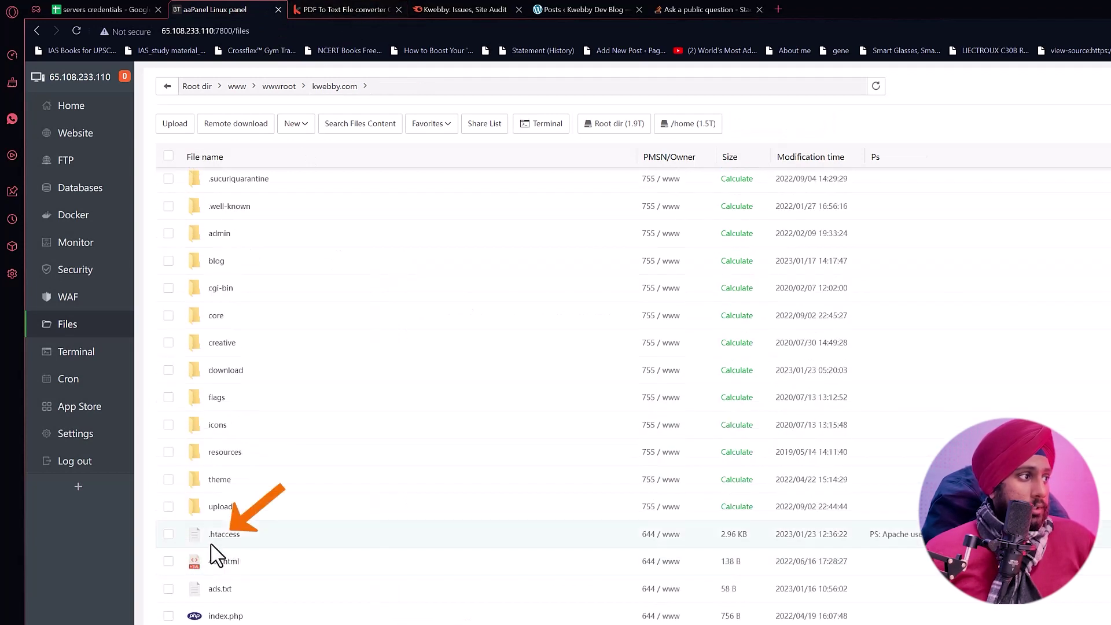
pyautogui.doubleClick(217, 535)
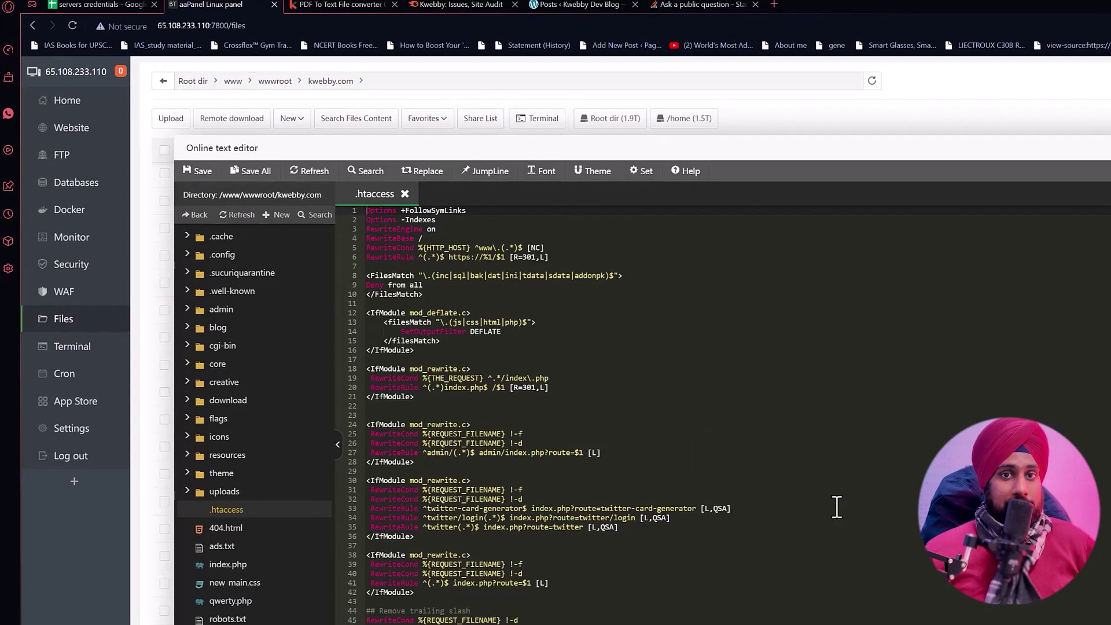
pyautogui.scroll(-3, 465, 329)
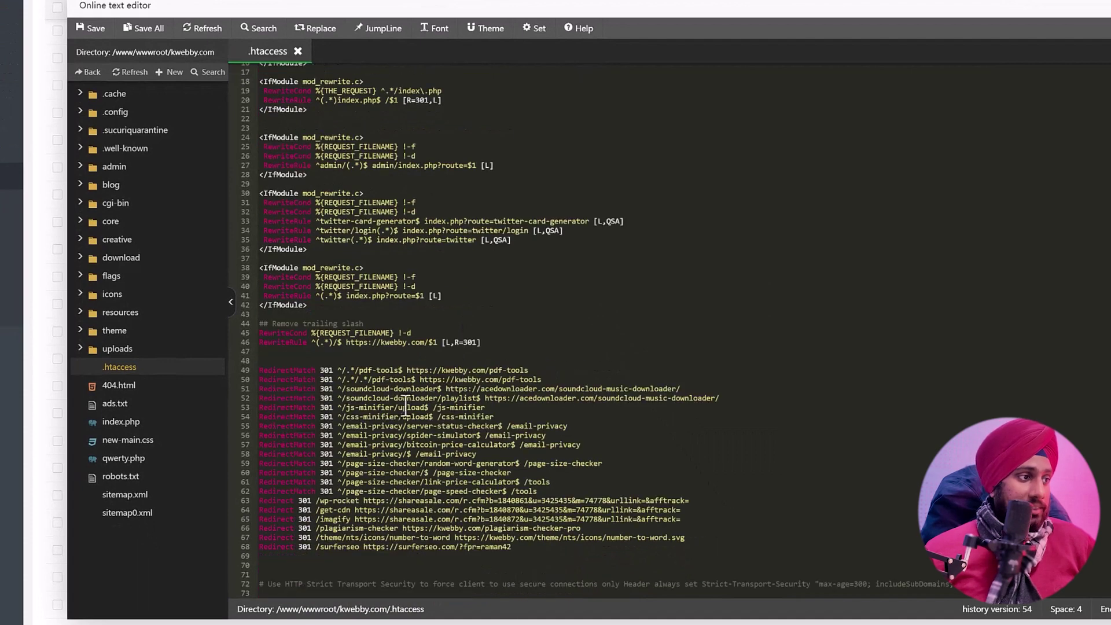
pyautogui.moveTo(262, 370); pyautogui.dragTo(664, 554)
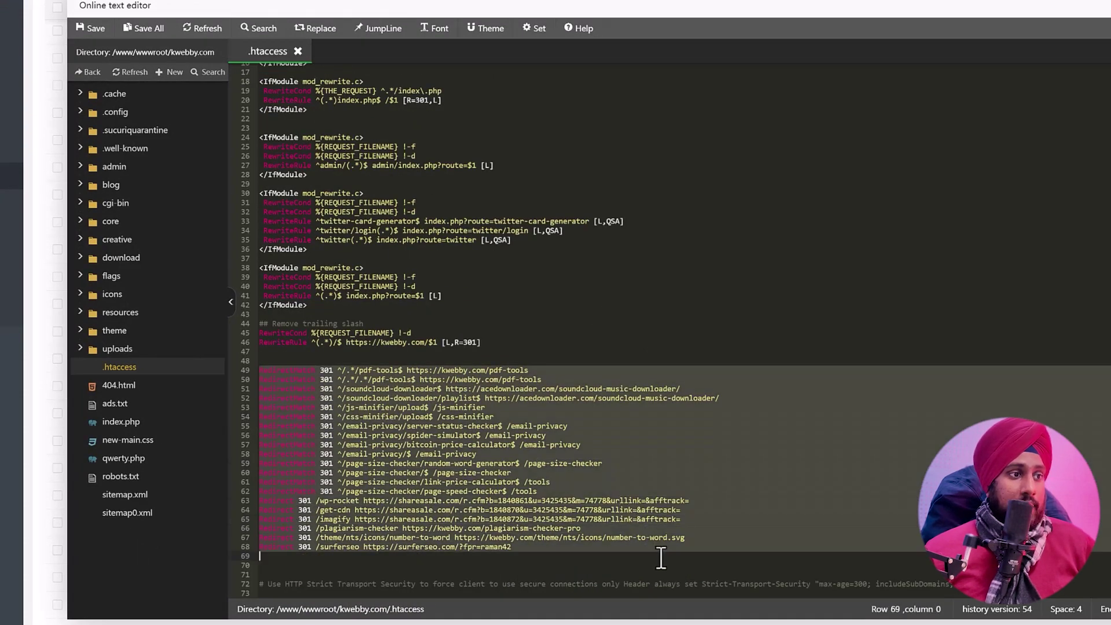
pyautogui.click(657, 529)
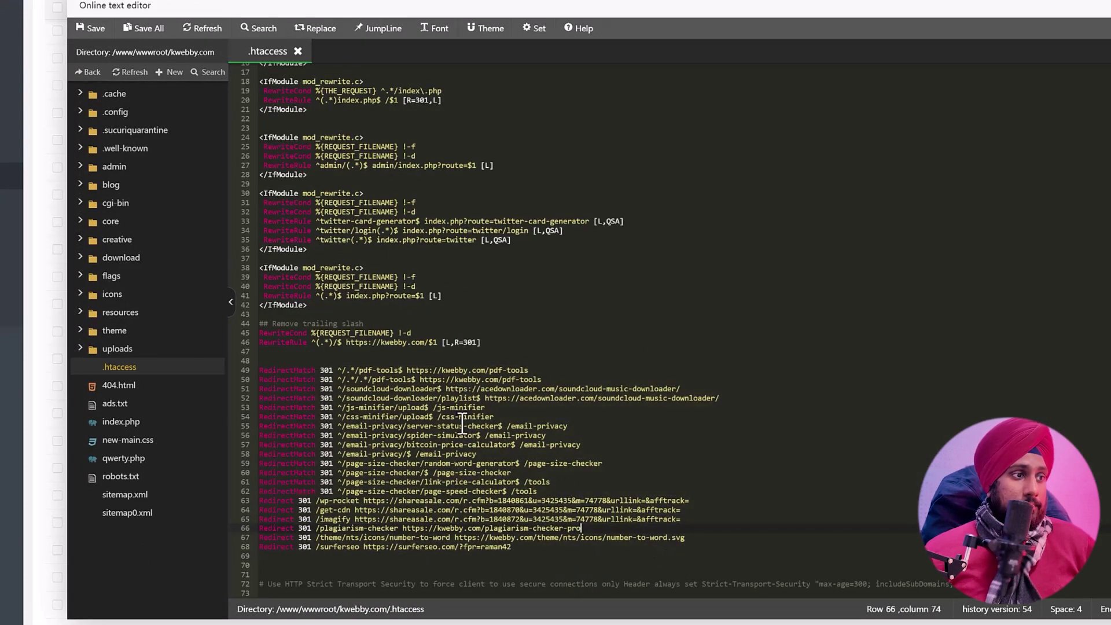
pyautogui.click(498, 425)
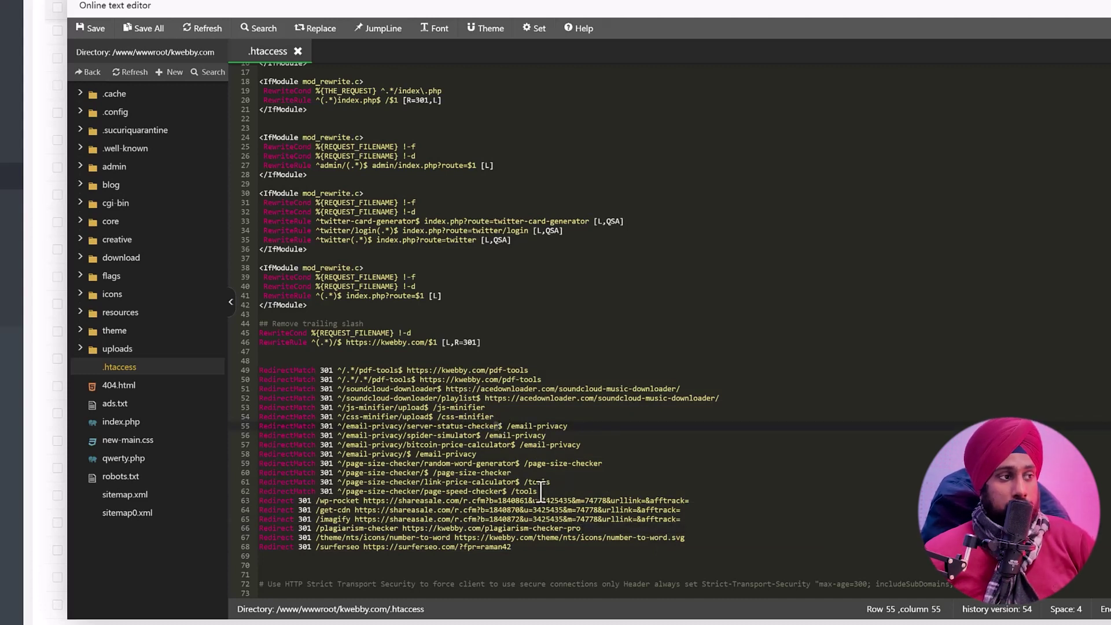
# Insert a blank line below the /surferseo redirect and copy the path "/js-minifier/upload" from the rule on line 53.
pyautogui.click(776, 546)
pyautogui.press('Return')
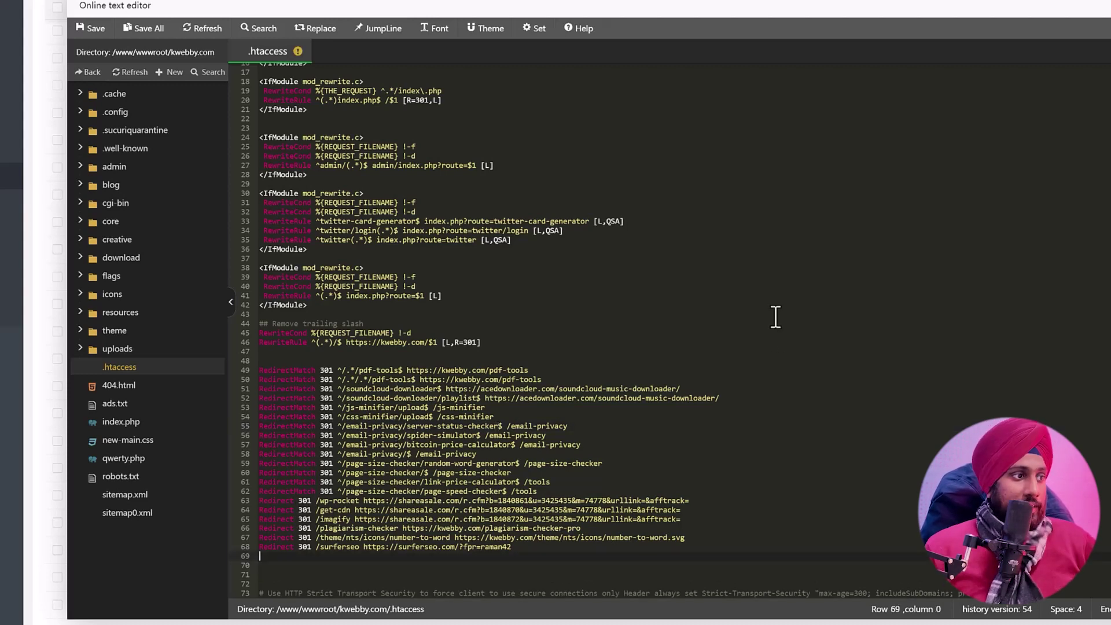
pyautogui.click(345, 408)
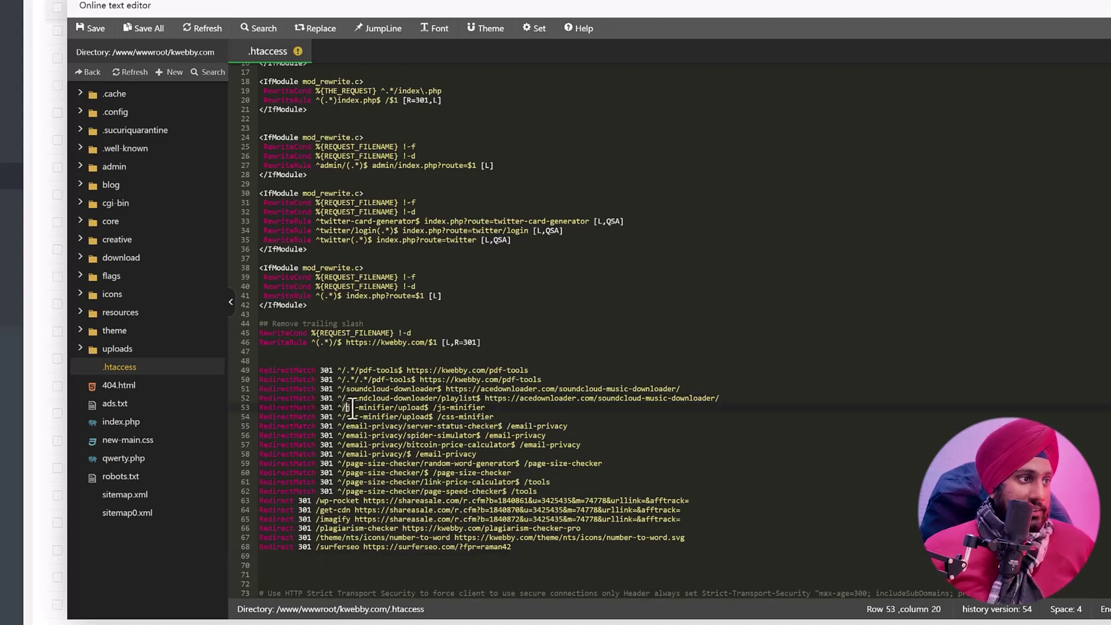
pyautogui.moveTo(345, 407); pyautogui.dragTo(424, 407)
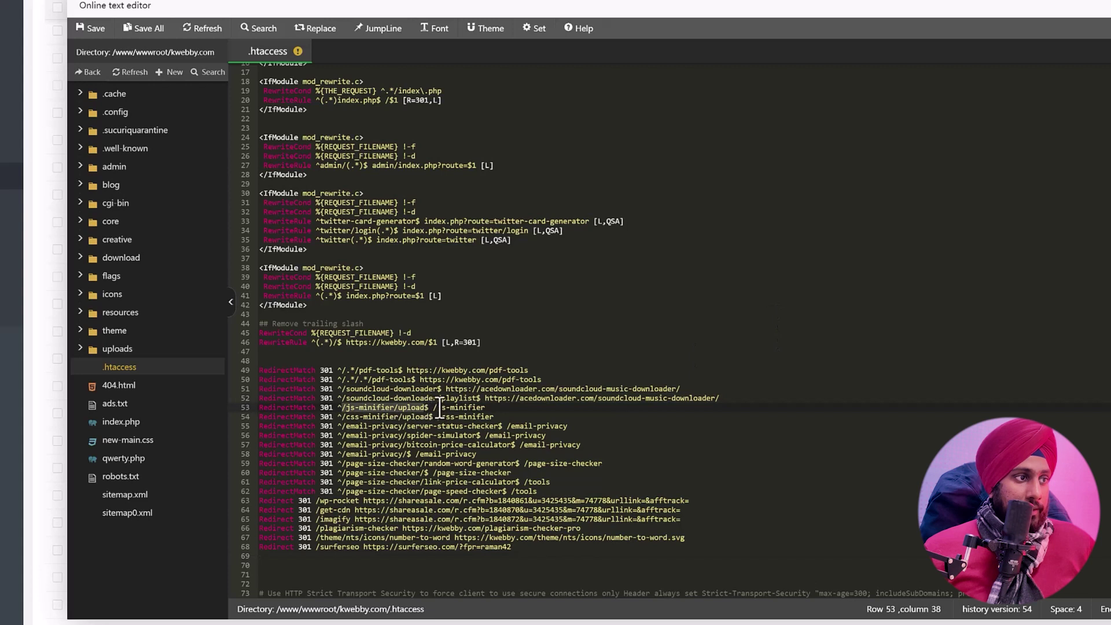
pyautogui.click(440, 408)
pyautogui.moveTo(428, 407); pyautogui.dragTo(341, 409)
pyautogui.hotkey('ctrl', 'c')
# Test the JS minifier redirect by loading kwebby.com/js-minifier/upload in a new tab, highlight the page heading, and return to aaPanel.
pyautogui.hotkey('ctrl', 't')
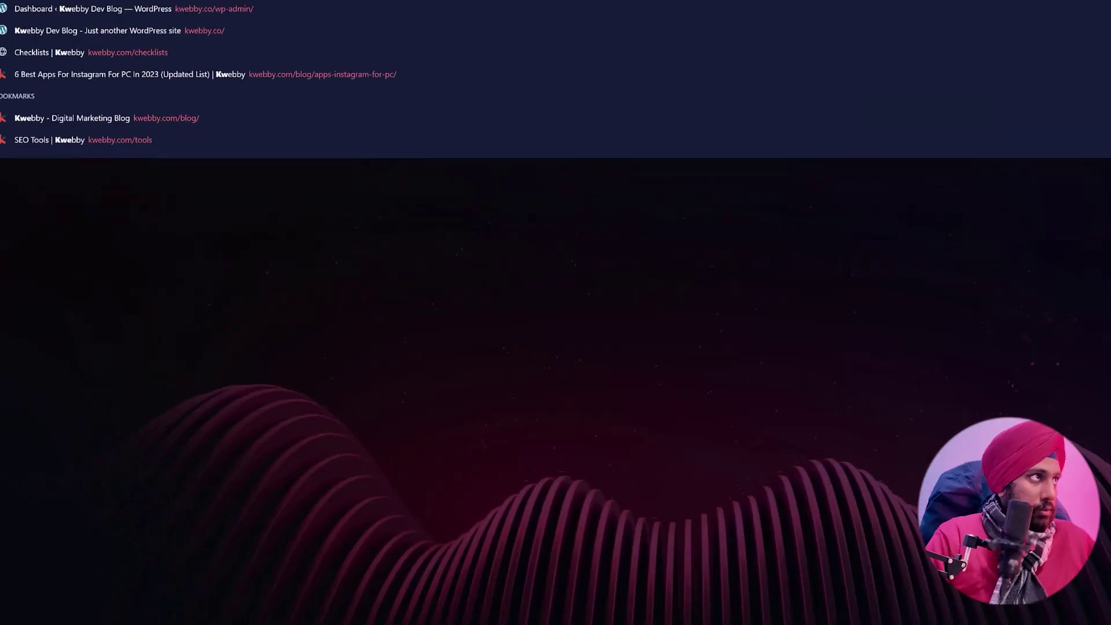
pyautogui.write('kwebby.com')
pyautogui.hotkey('ctrl', 'v')
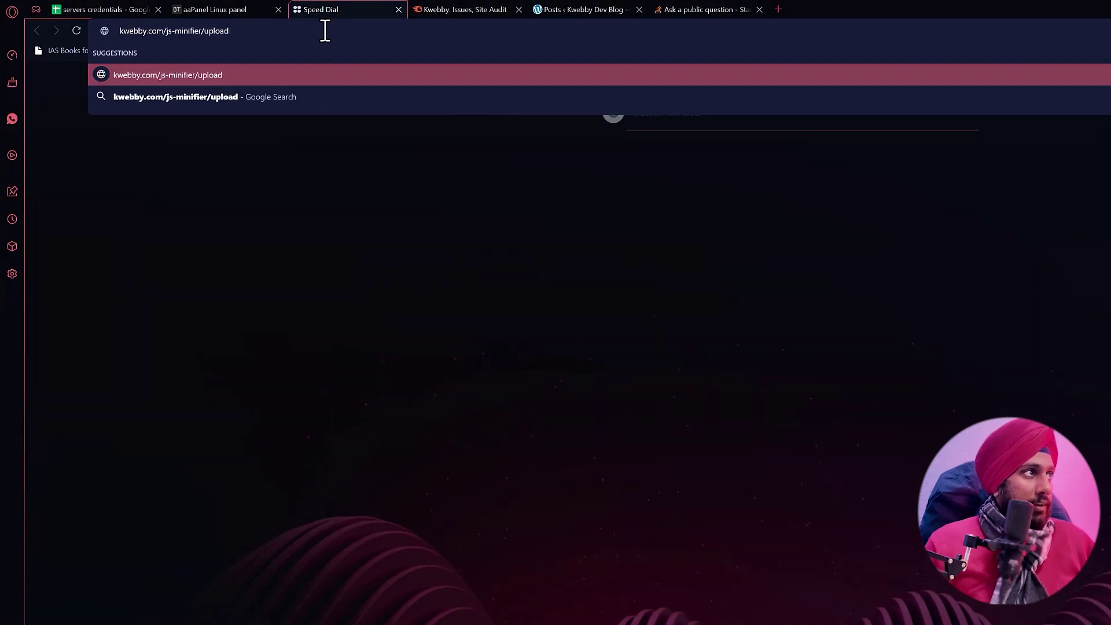
pyautogui.click(349, 78)
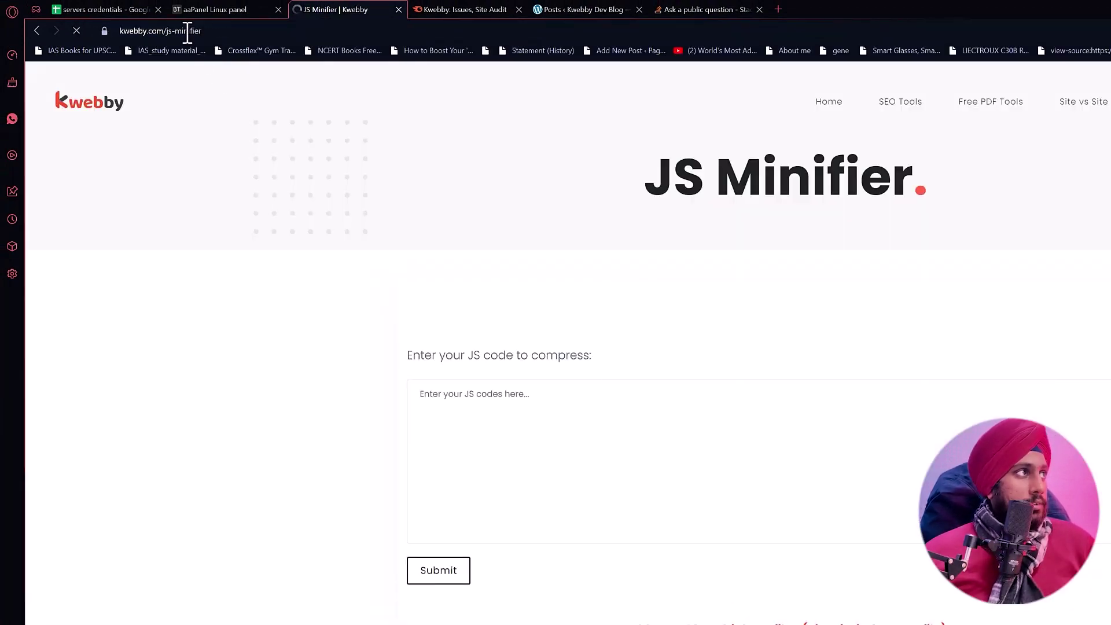
pyautogui.click(261, 34)
pyautogui.click(379, 335)
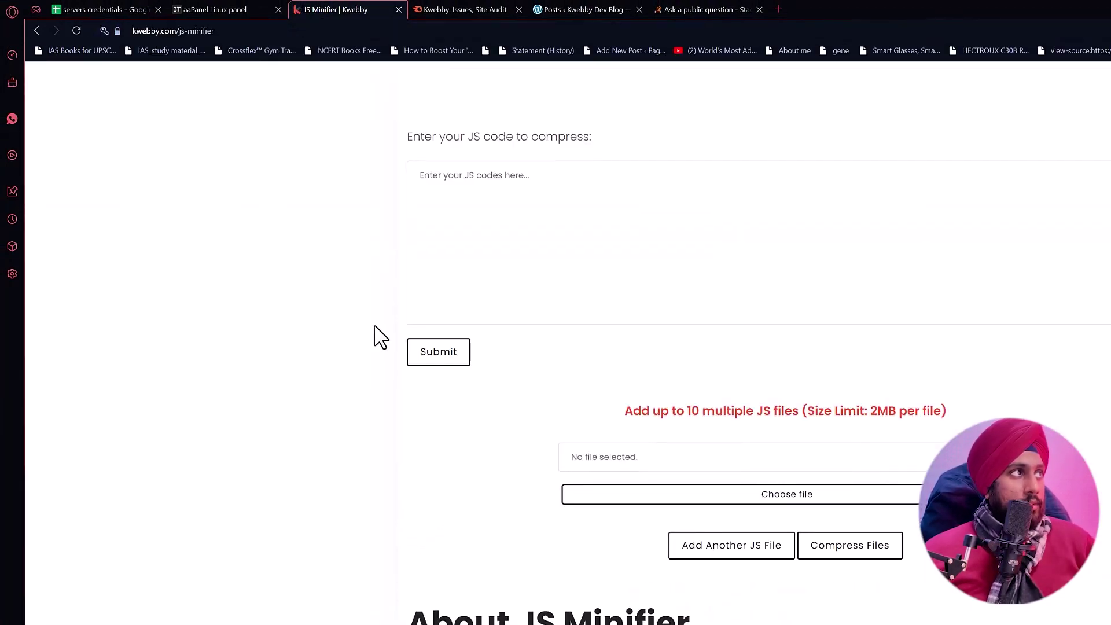
pyautogui.scroll(4, 376, 327)
pyautogui.moveTo(643, 151); pyautogui.dragTo(1042, 181)
pyautogui.click(978, 240)
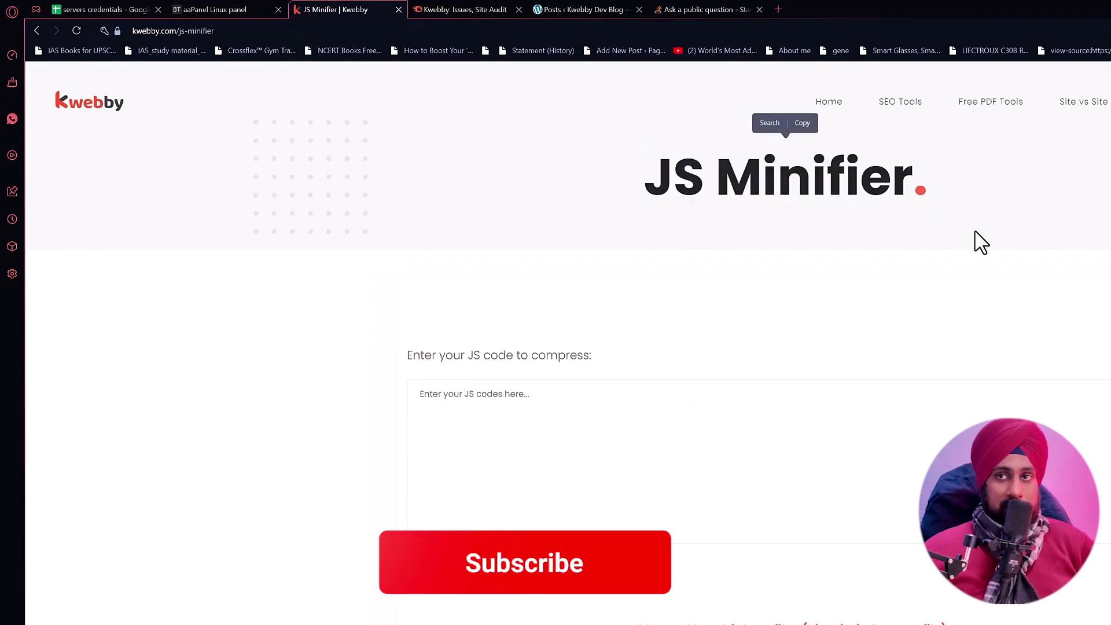
pyautogui.click(257, 10)
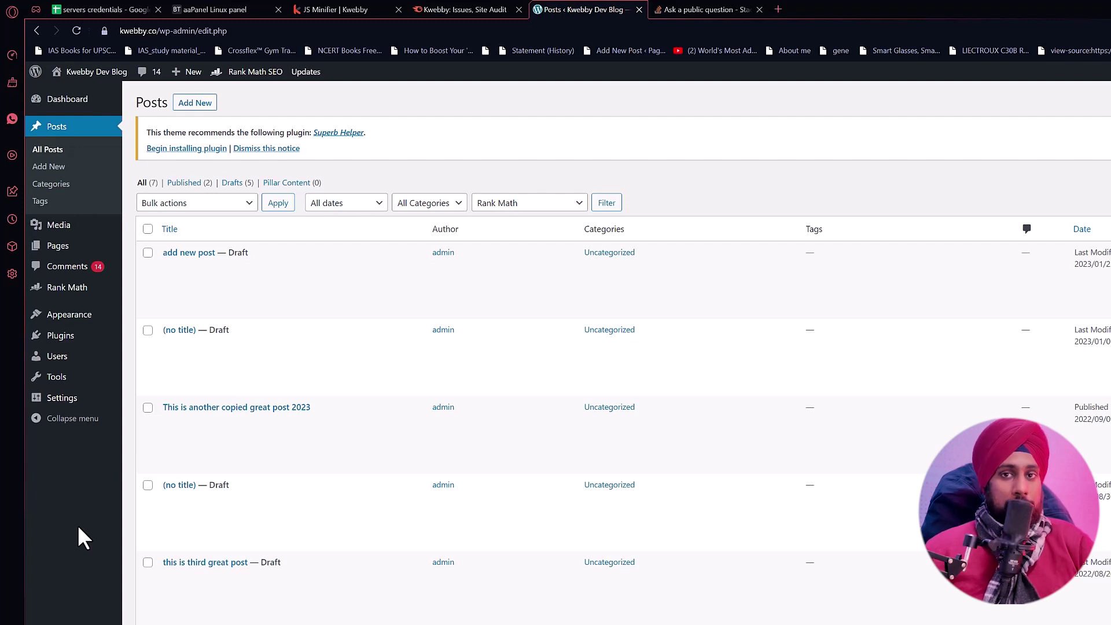
# In the WordPress dashboard, open Rank Math's form for adding a redirection and go through its source and destination URL fields.
pyautogui.moveTo(92, 296)
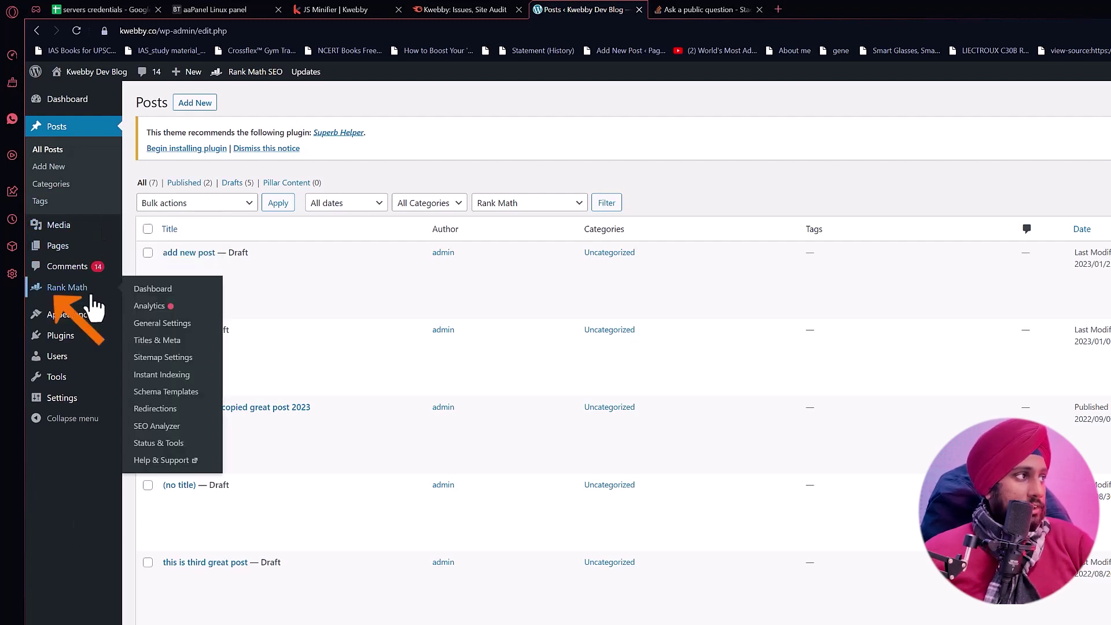
pyautogui.click(188, 426)
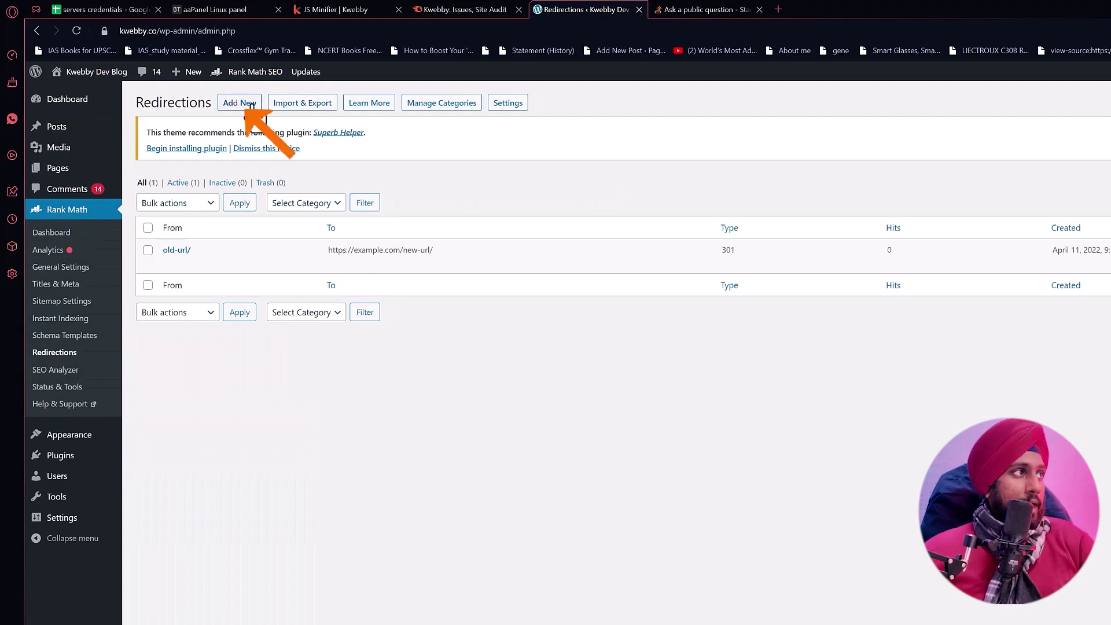
pyautogui.click(250, 104)
pyautogui.click(291, 154)
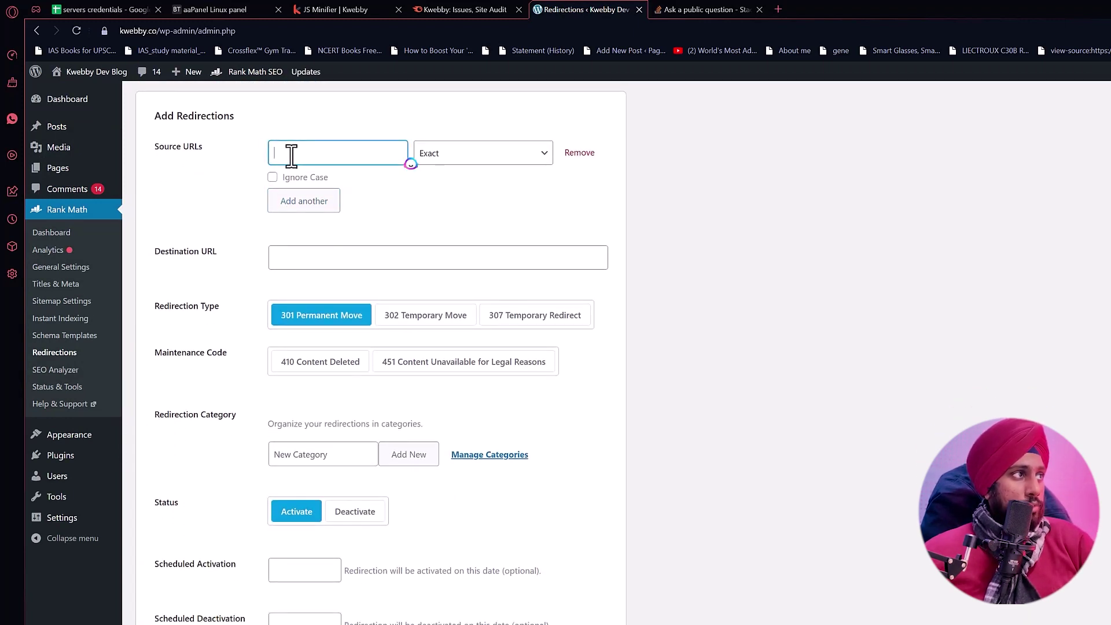
pyautogui.click(286, 259)
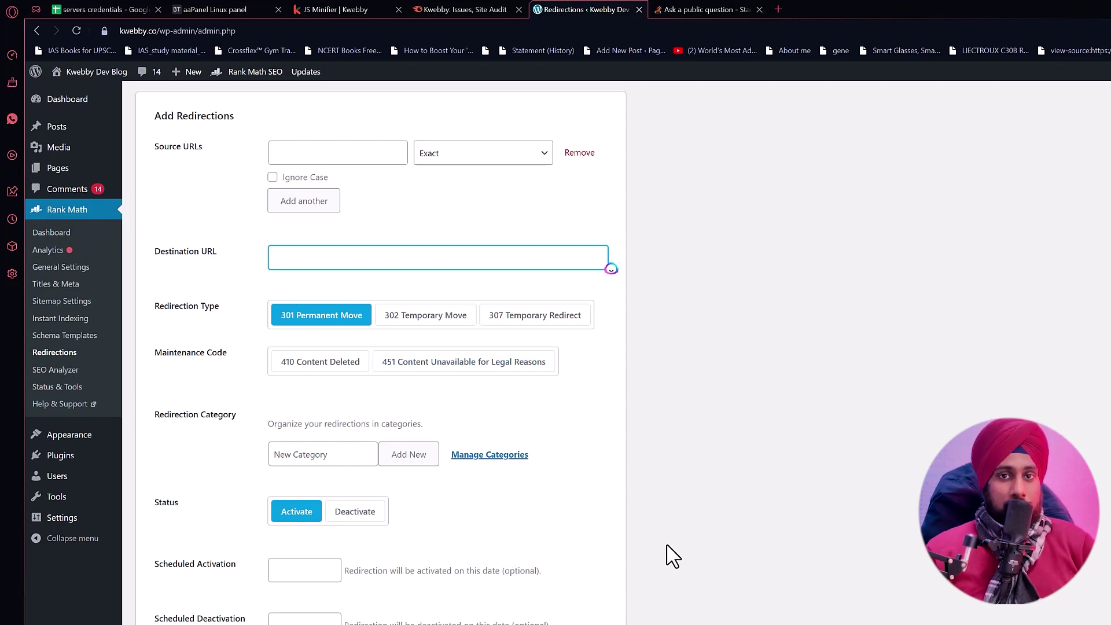
# Visit the Kwebby Dev Blog, load the nonexistent address kwebby.co/sjbhkjs, and examine the search box on the error page.
pyautogui.click(67, 93)
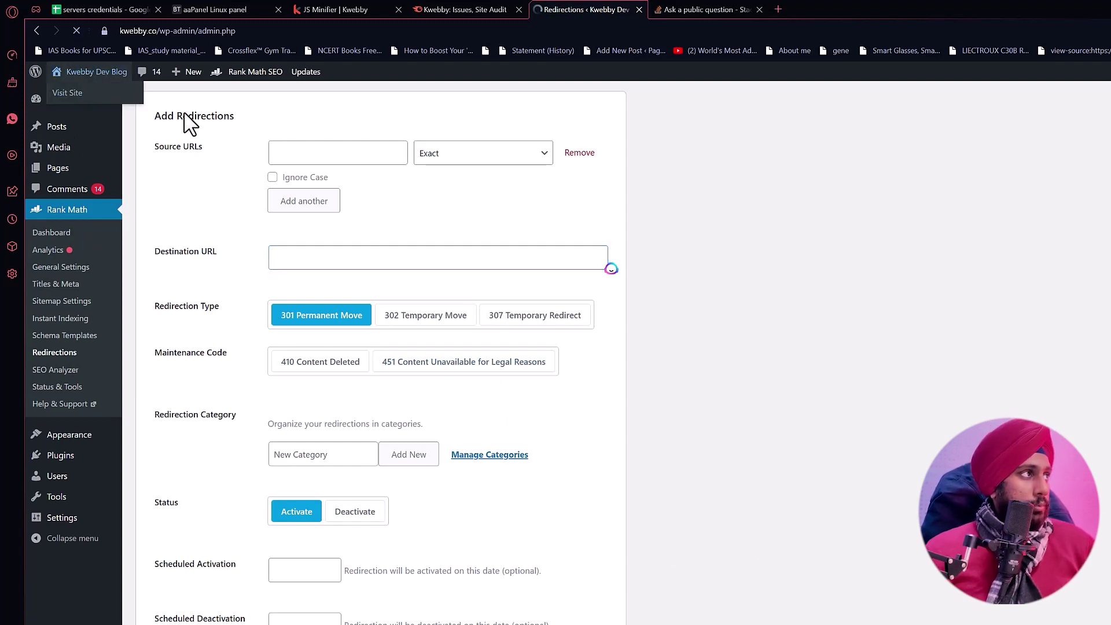
pyautogui.click(181, 33)
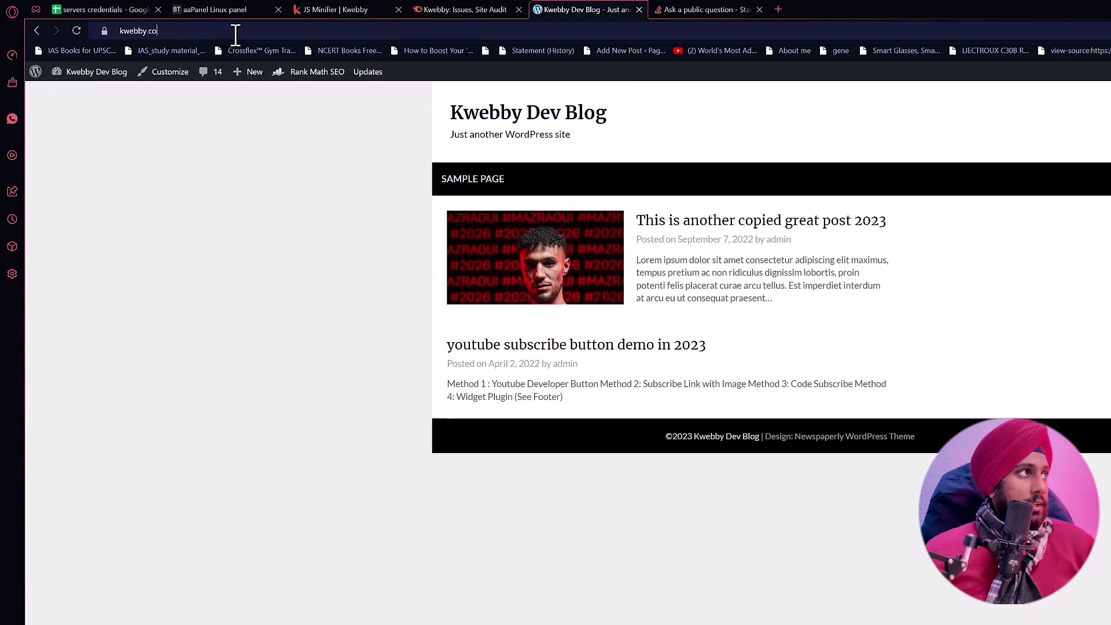
pyautogui.write('/sjbhkjs')
pyautogui.press('Return')
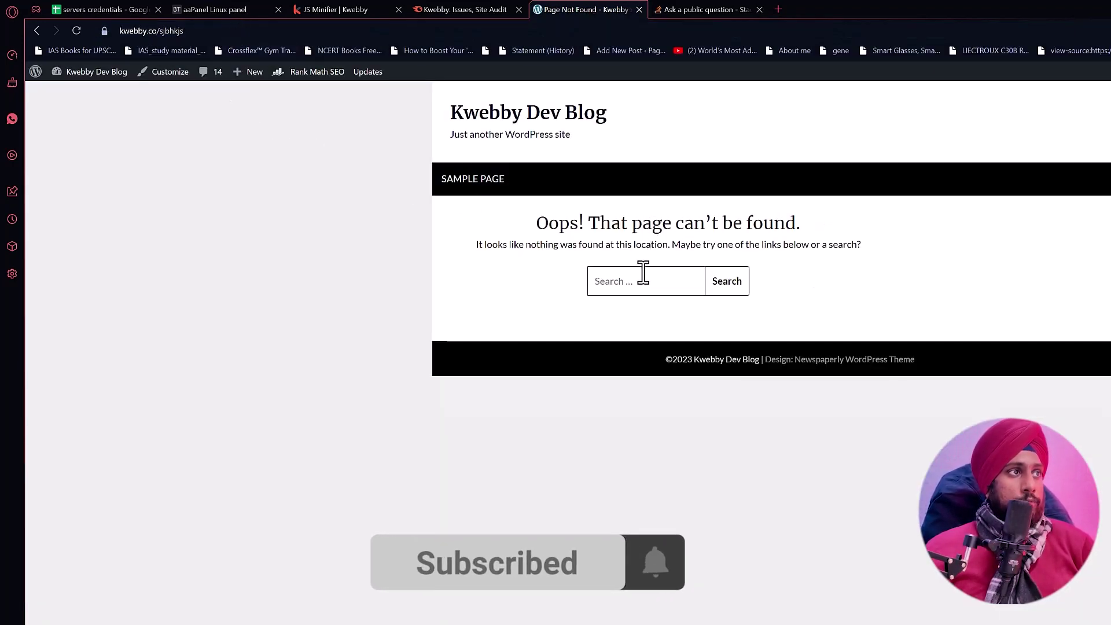
pyautogui.click(641, 278)
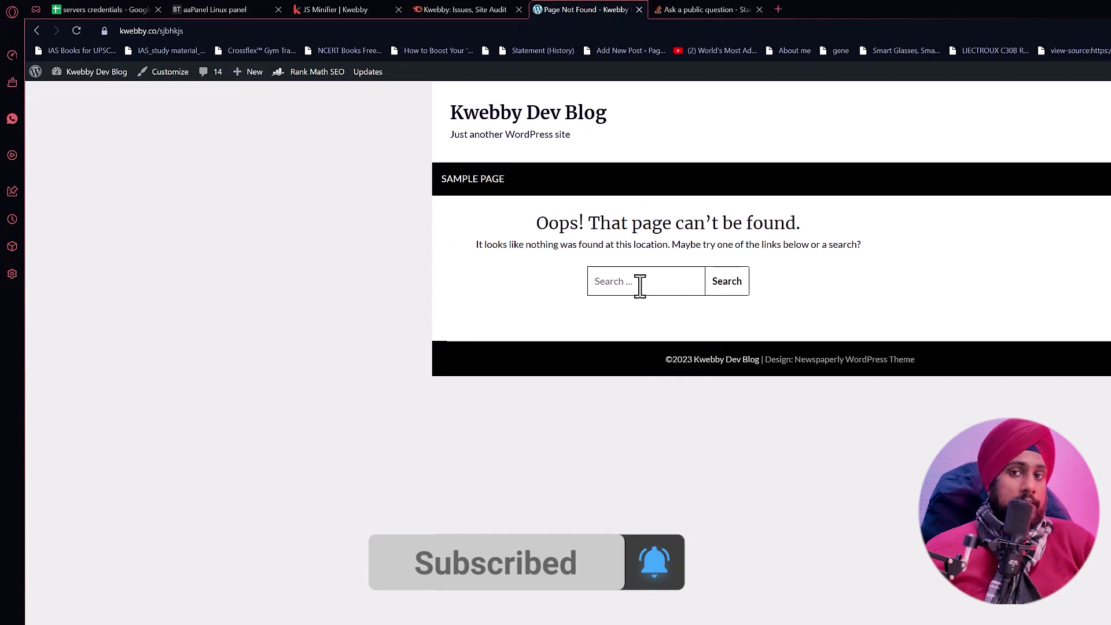
pyautogui.click(640, 282)
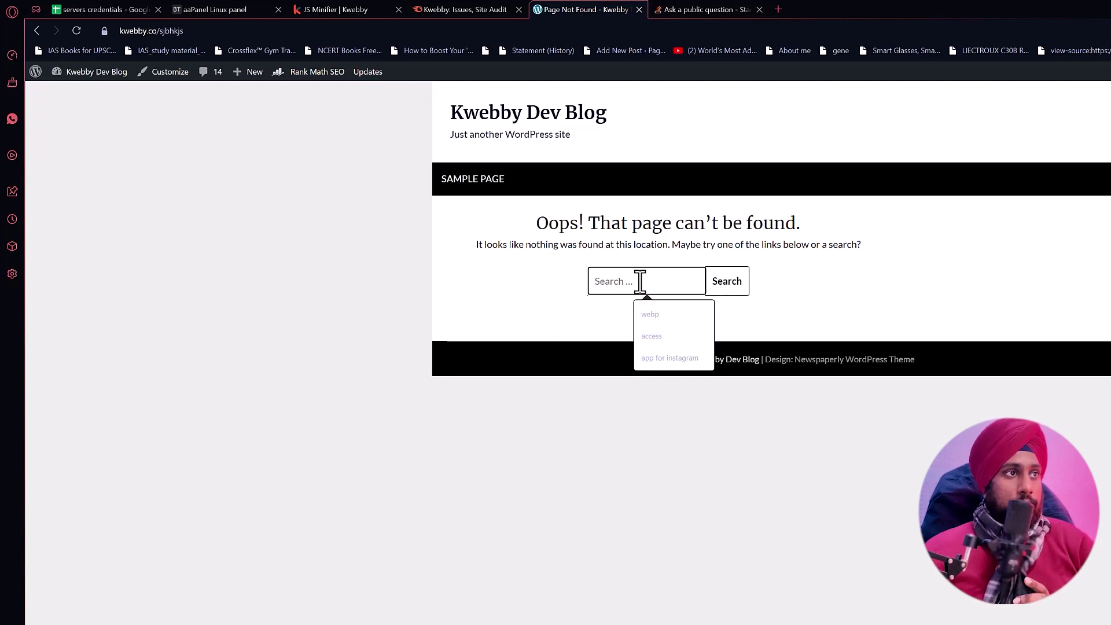
pyautogui.click(895, 280)
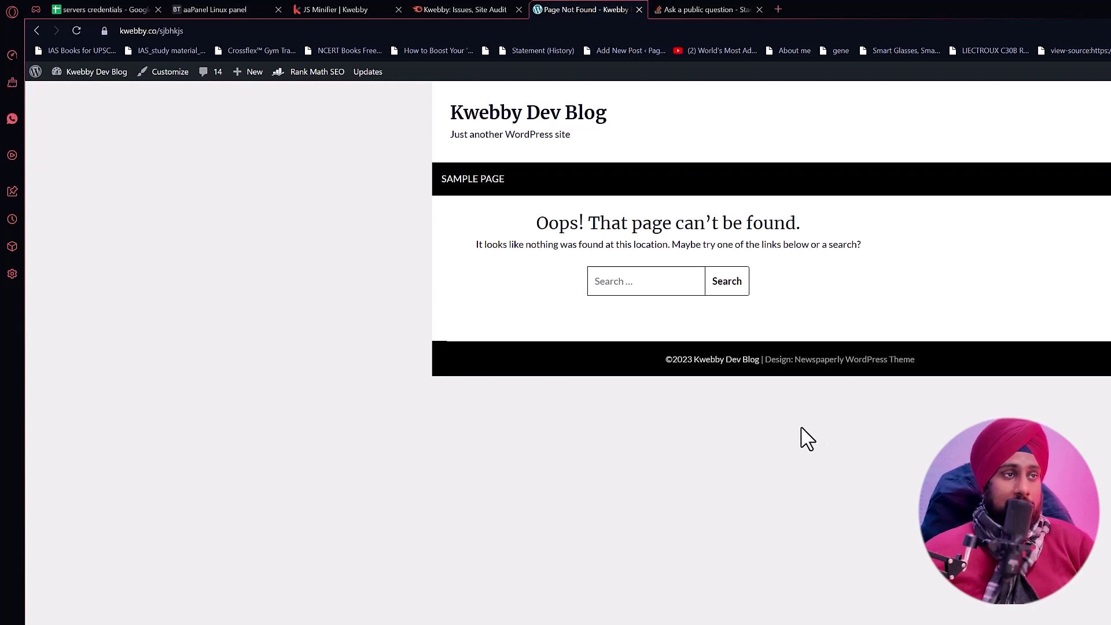
# Glance at the Semrush audit, return to WordPress, and open the NewsPaperly theme's 404.php in the theme file editor.
pyautogui.click(465, 9)
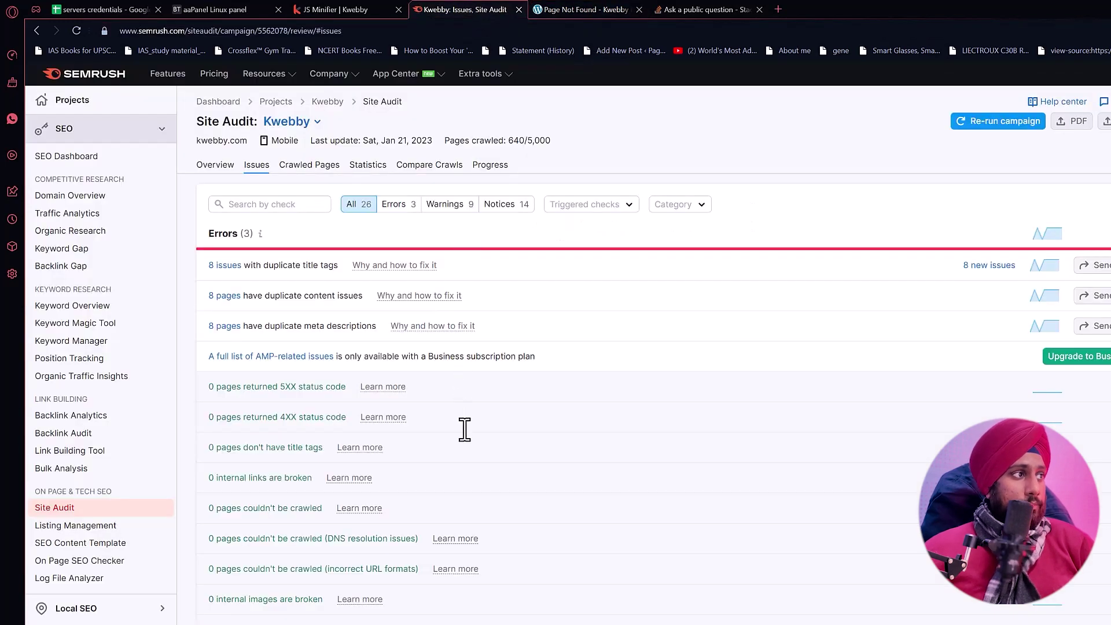
pyautogui.click(585, 9)
pyautogui.click(77, 31)
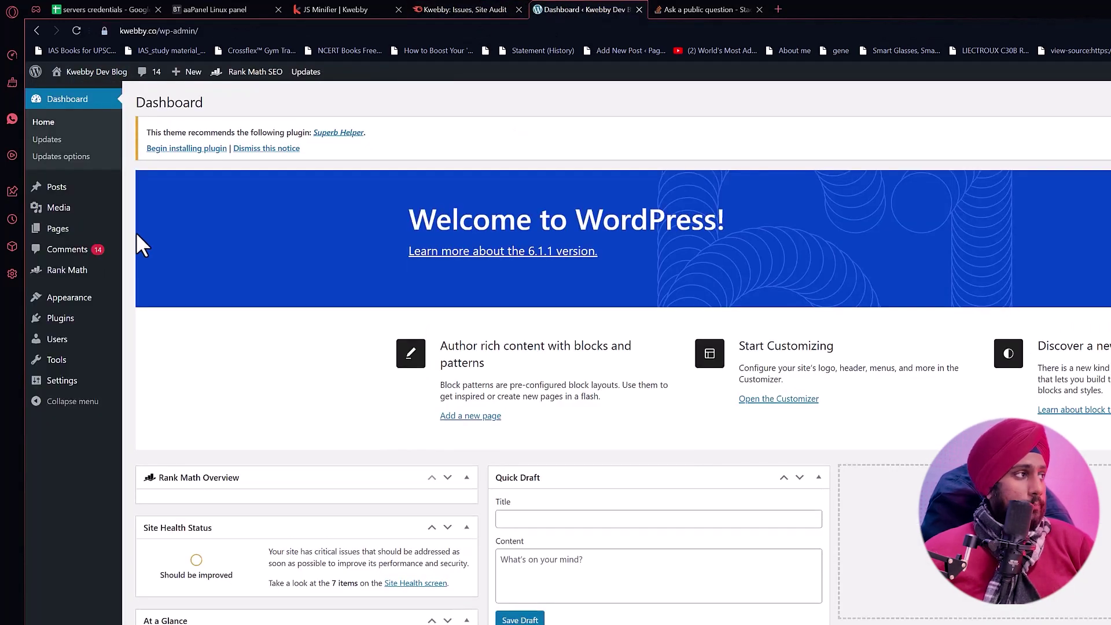
pyautogui.moveTo(93, 299)
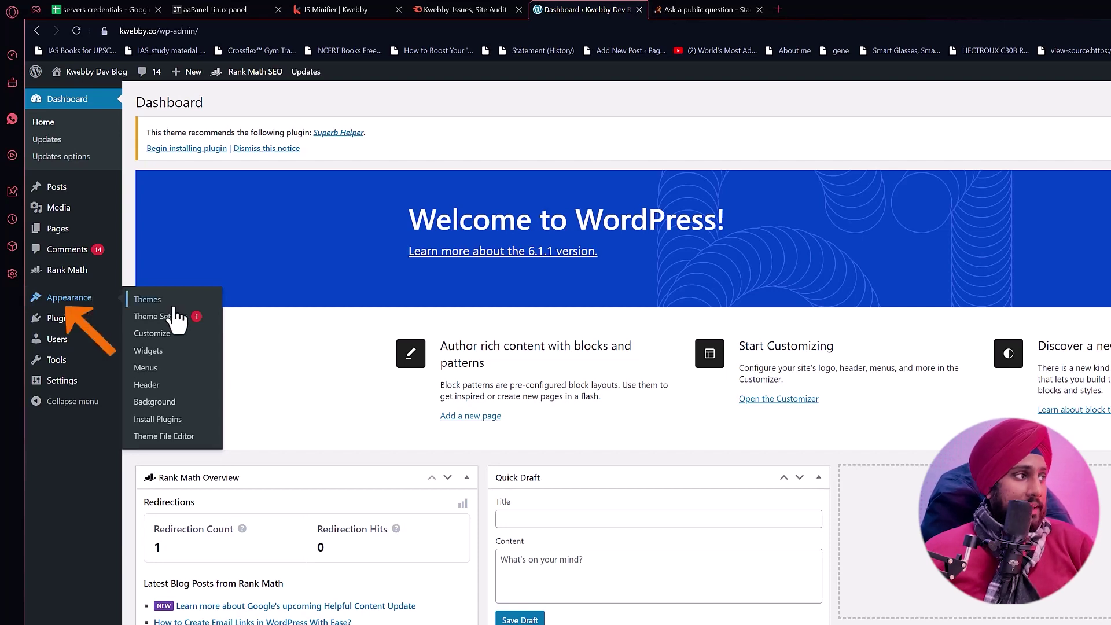
pyautogui.click(197, 440)
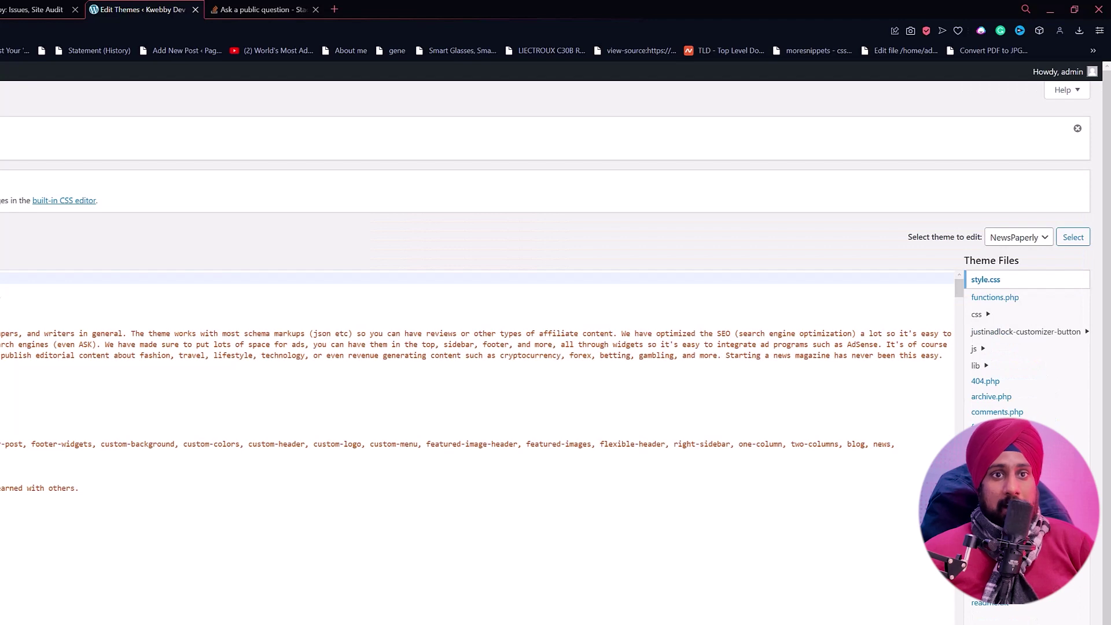
pyautogui.click(985, 381)
pyautogui.click(702, 475)
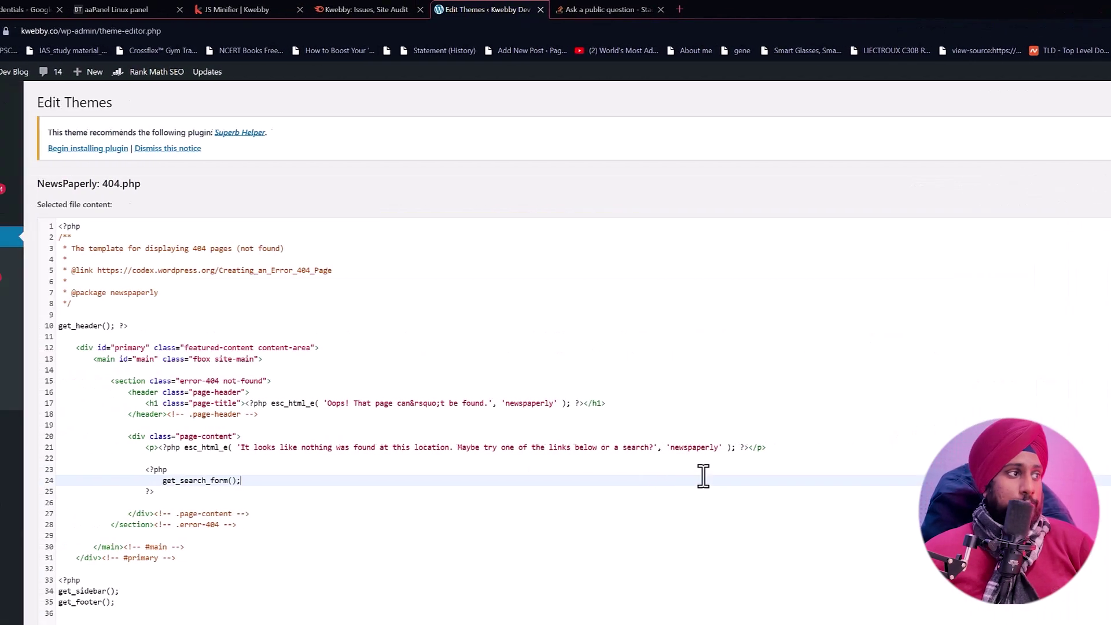
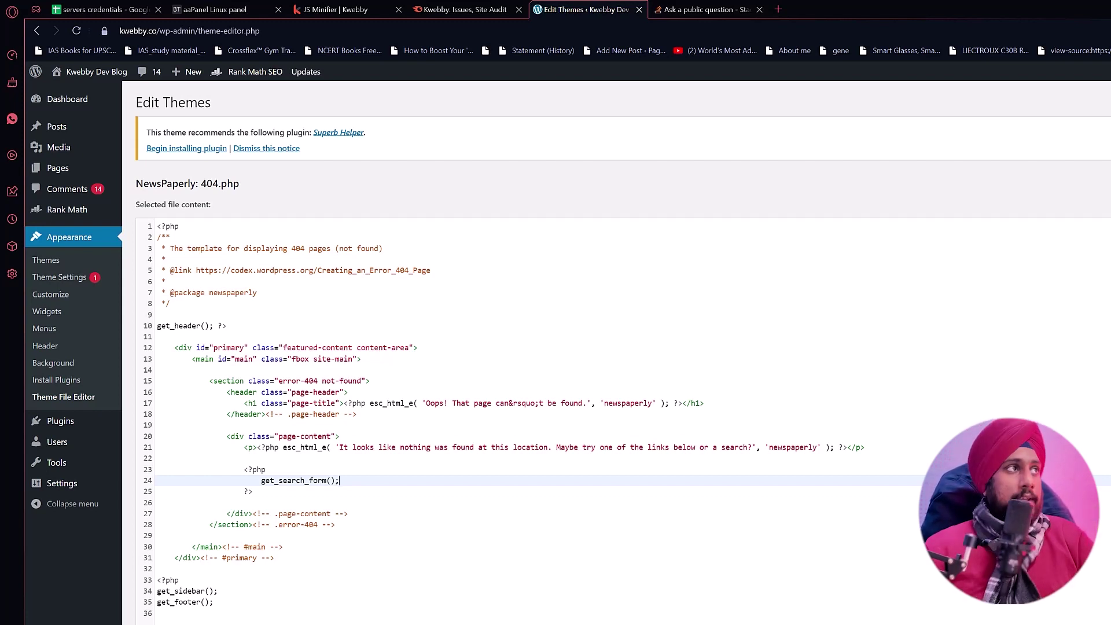
# Switch to aaPanel and leave the .htaccess editor to list the files in kwebby.com's root folder.
pyautogui.click(463, 10)
pyautogui.click(225, 9)
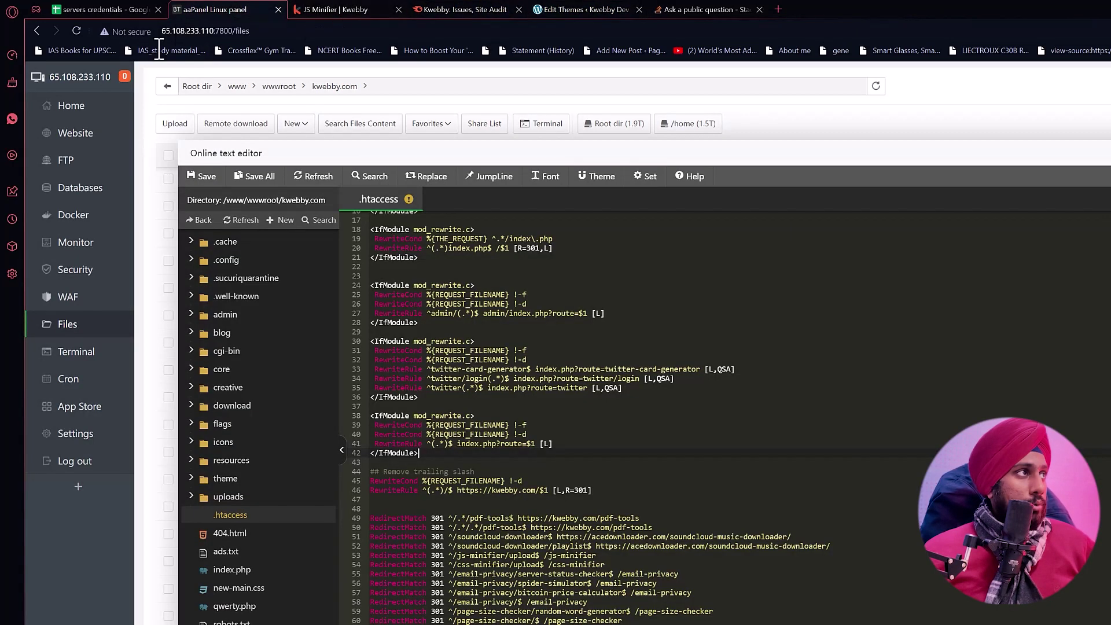
pyautogui.click(68, 324)
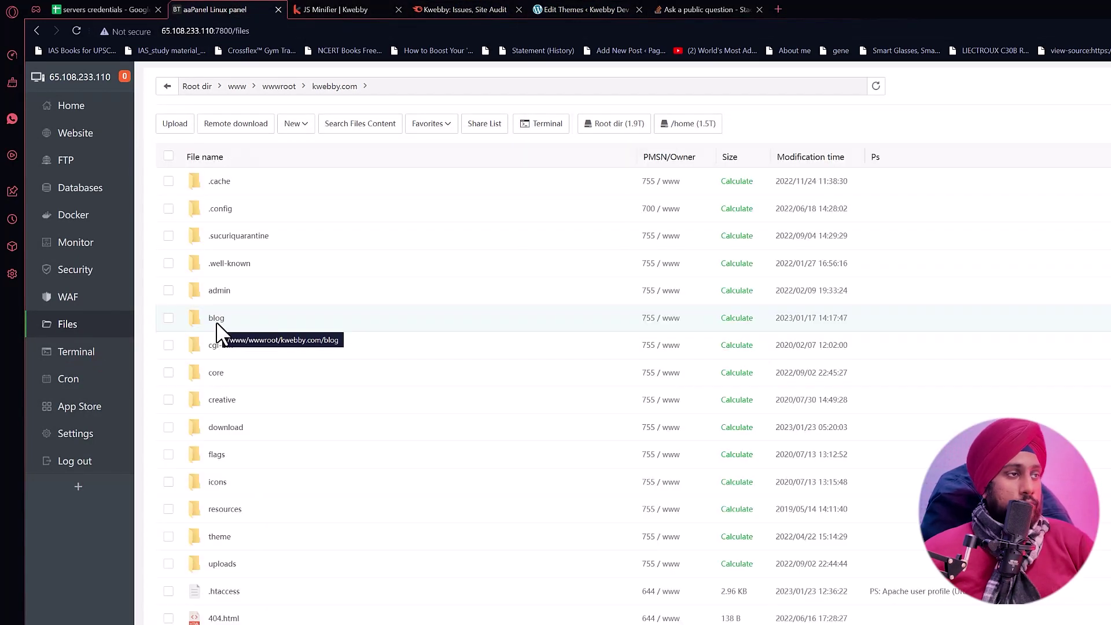
# Open the Kwebby blog page from the JS Minifier page, look through it, and return to aaPanel.
pyautogui.click(334, 9)
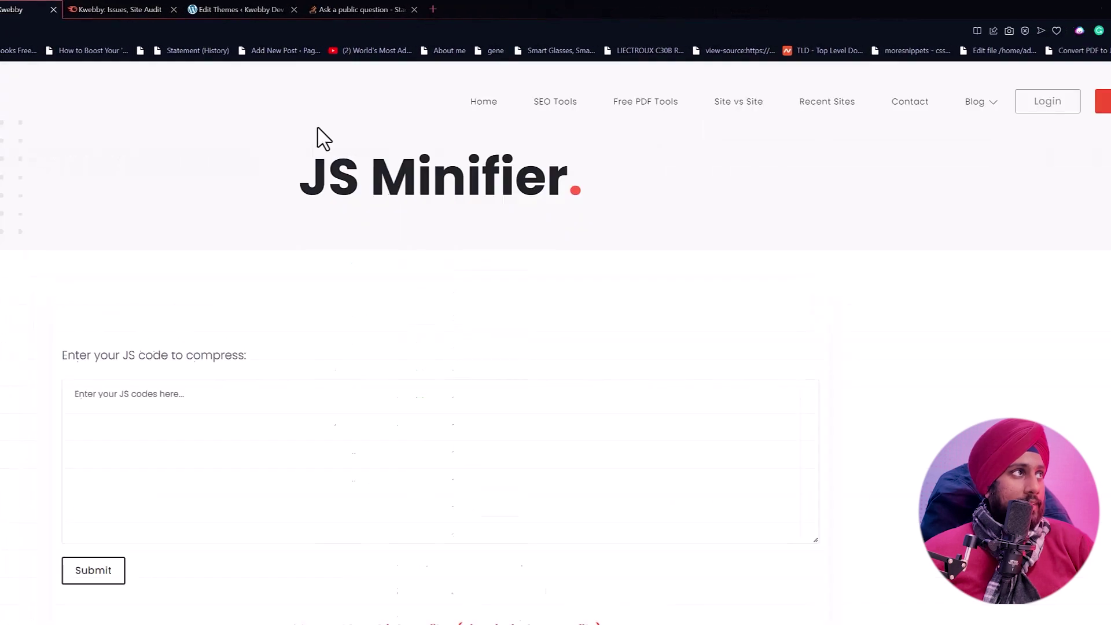
pyautogui.moveTo(961, 109)
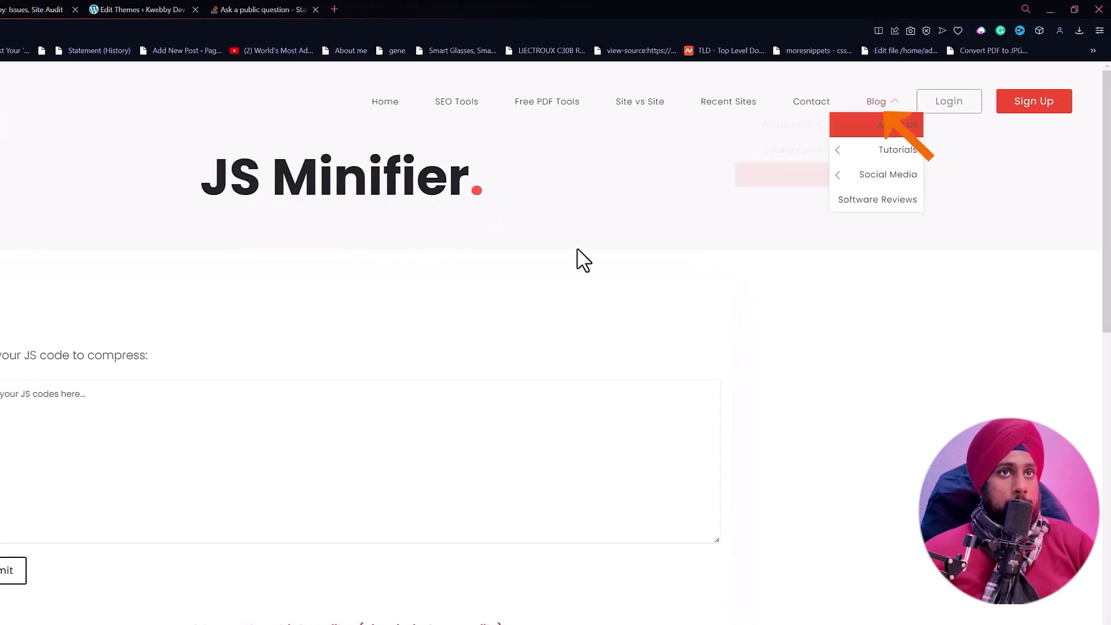
pyautogui.hotkey('alt', 'Left')
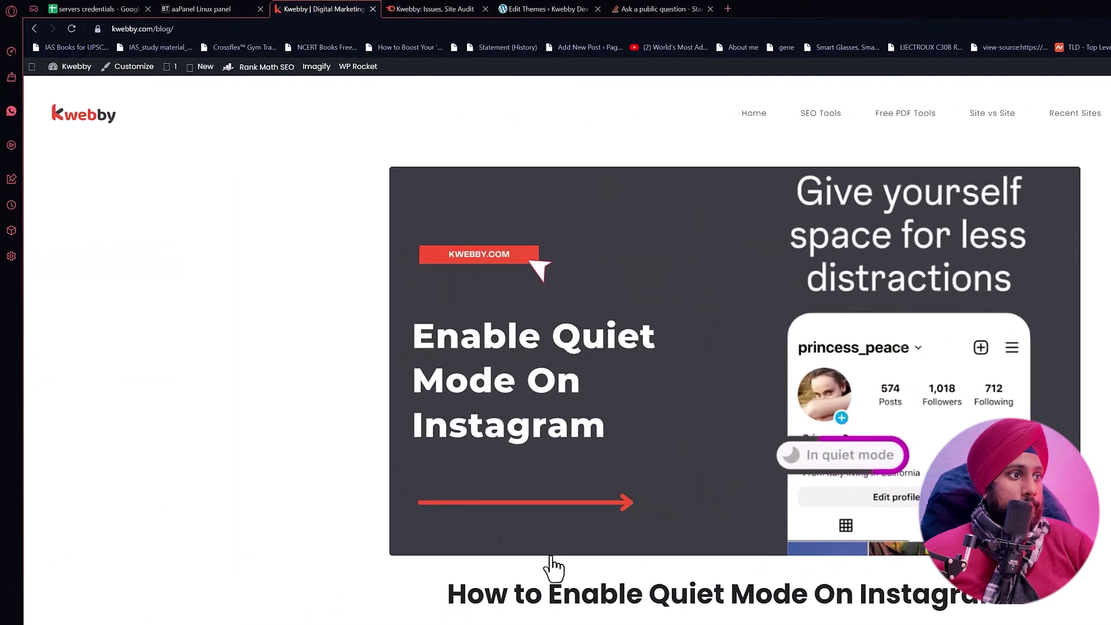
pyautogui.scroll(-5, 552, 567)
pyautogui.scroll(5, 397, 524)
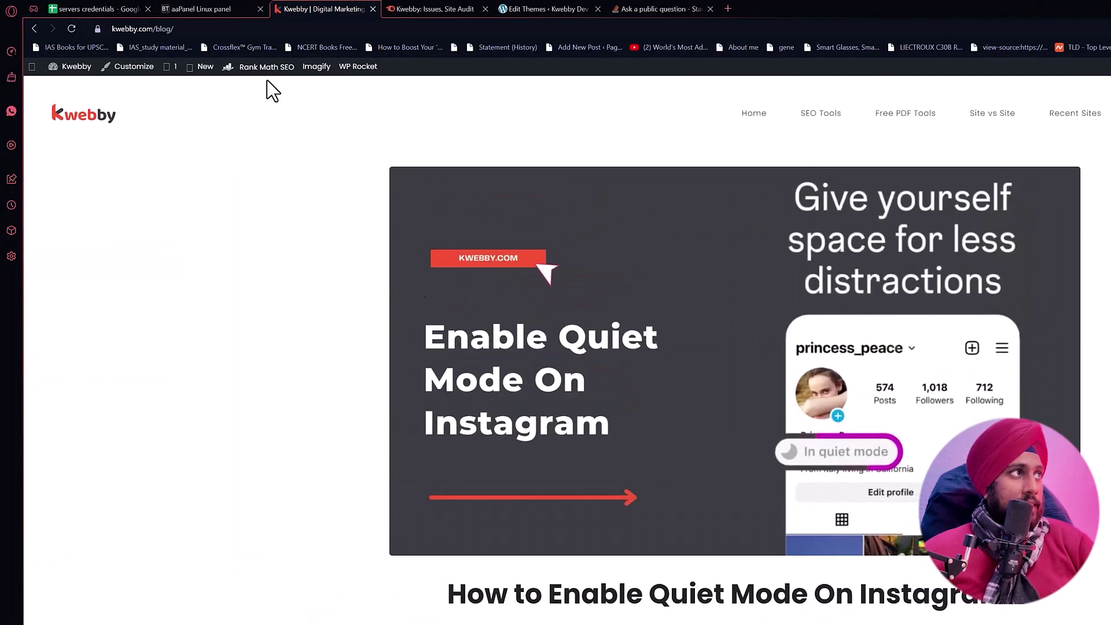
pyautogui.hotkey('ctrl', 'shift', 'Tab')
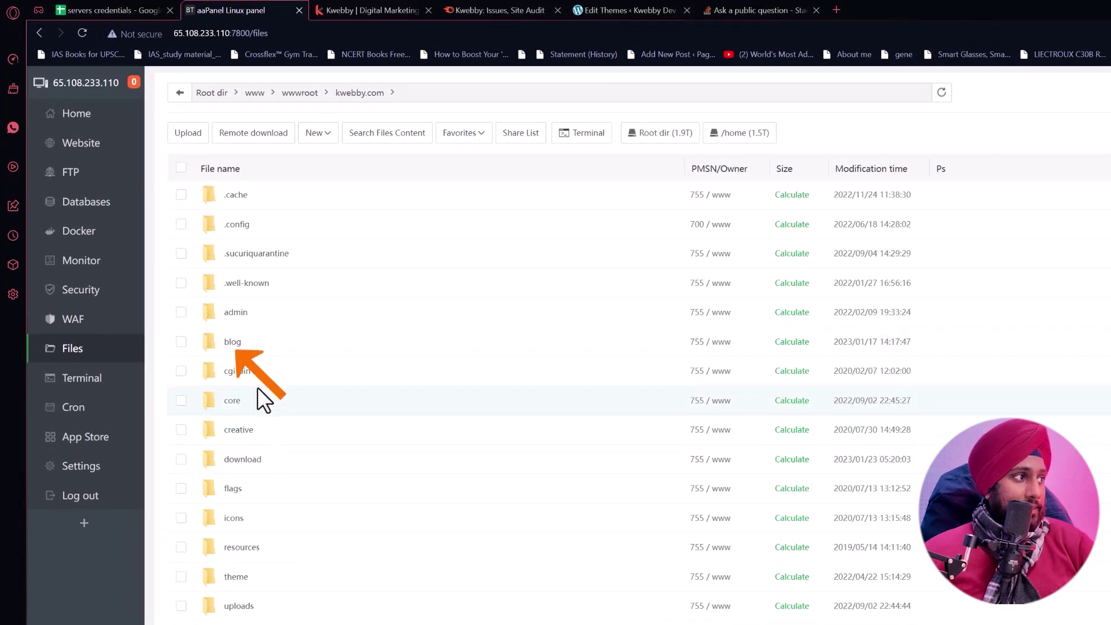
# Set the blog folder's permission to 000 for the www owner, applied to its subdirectories.
pyautogui.rightClick(239, 343)
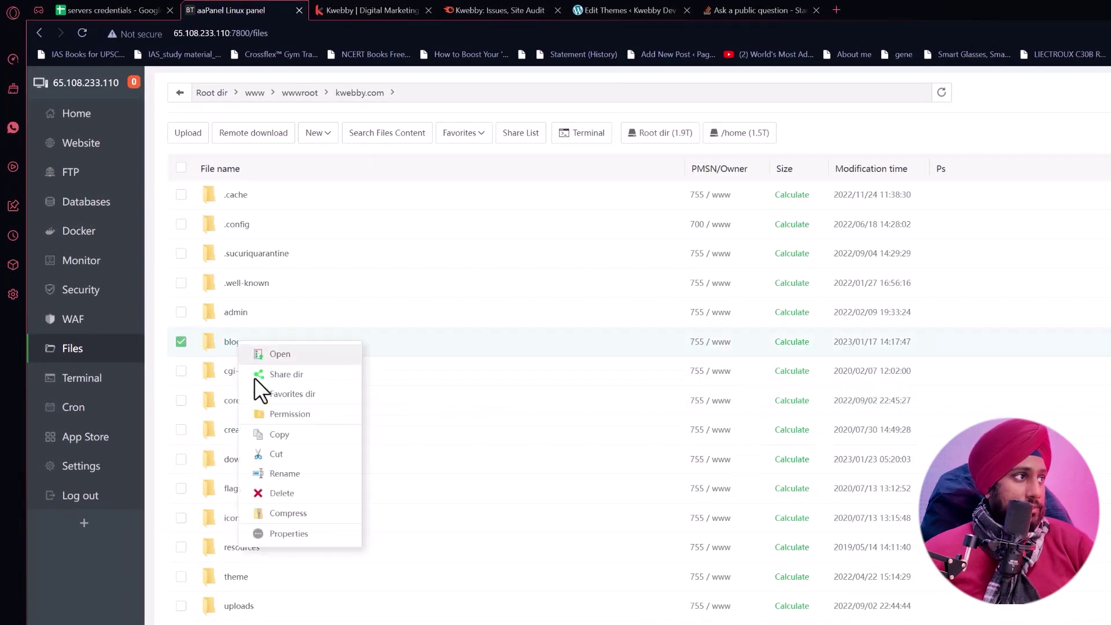
pyautogui.click(278, 414)
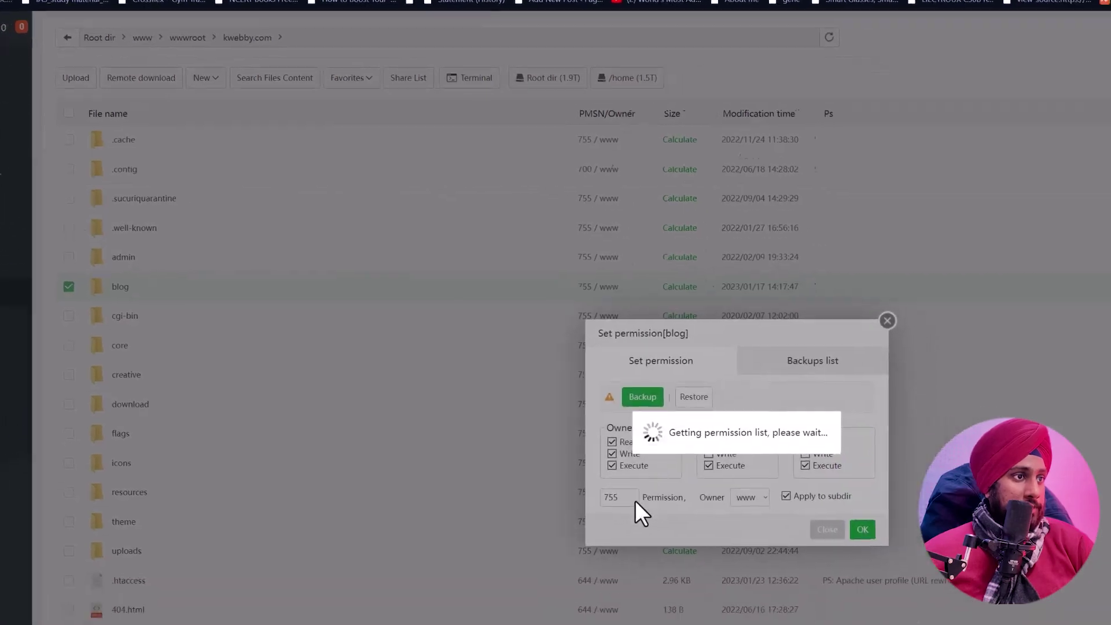
pyautogui.doubleClick(630, 498)
pyautogui.write('000')
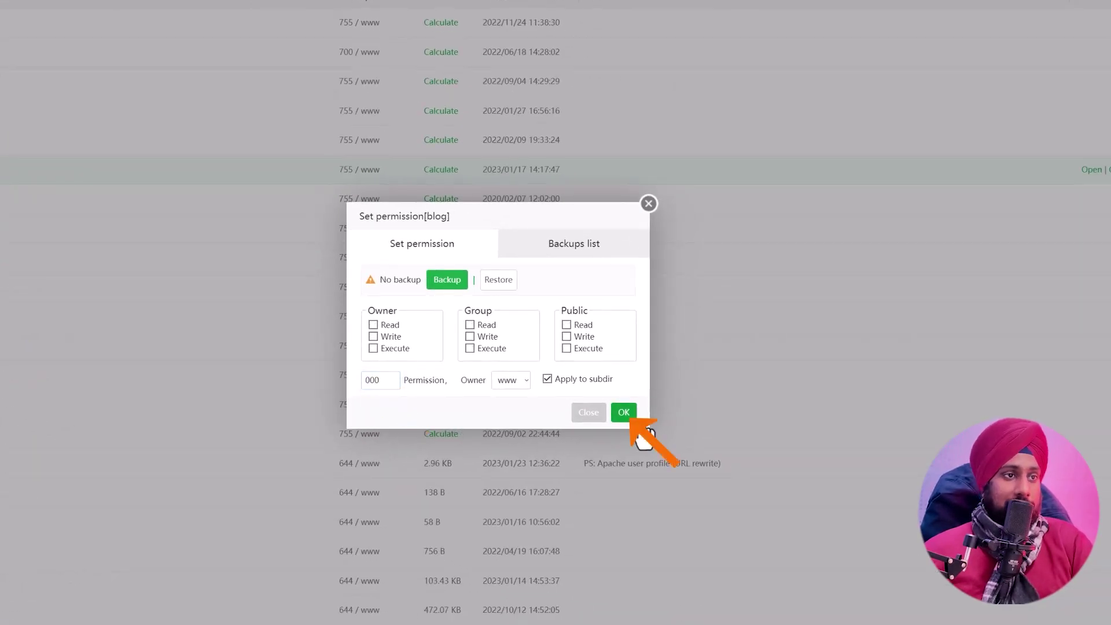
pyautogui.click(623, 413)
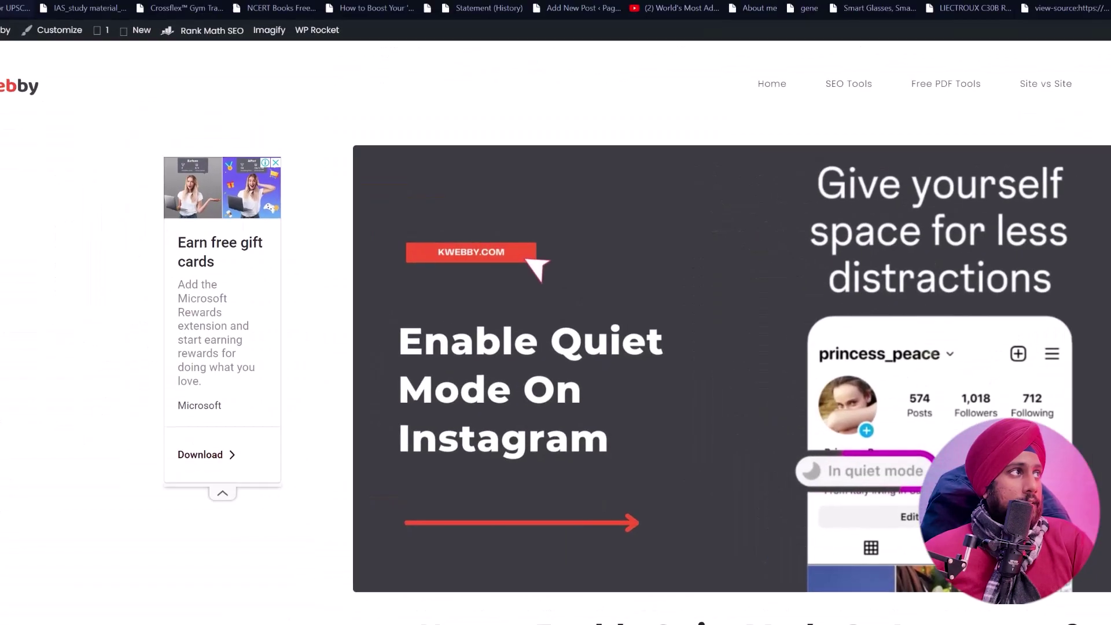
# Reload kwebby.com/blog to check its access under the new folder permission, and return to the file list in aaPanel.
pyautogui.click(81, 33)
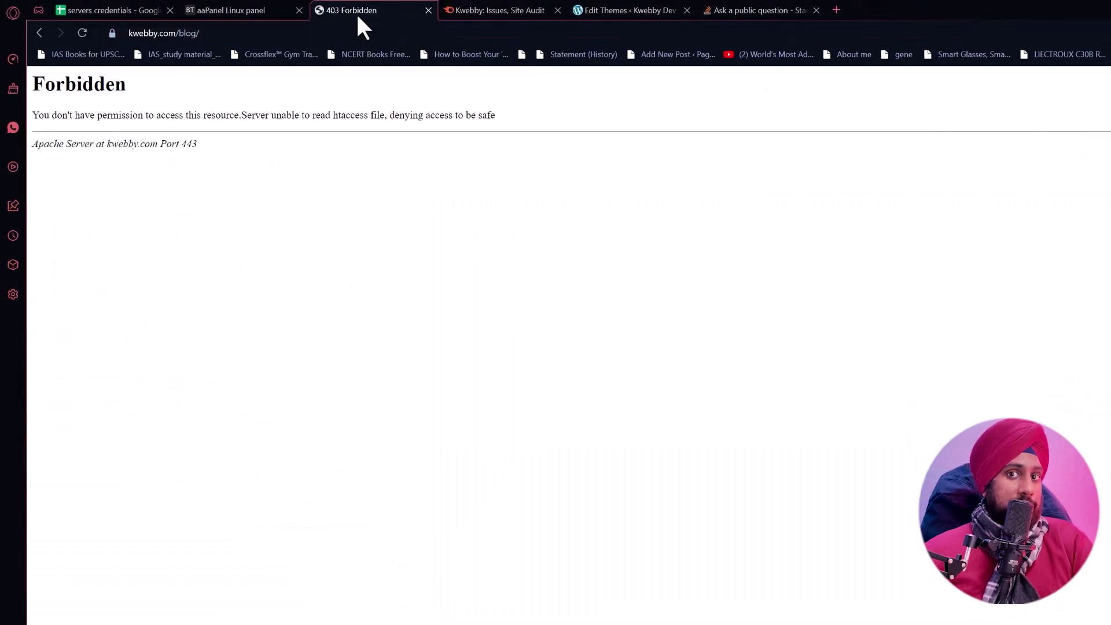
pyautogui.click(261, 10)
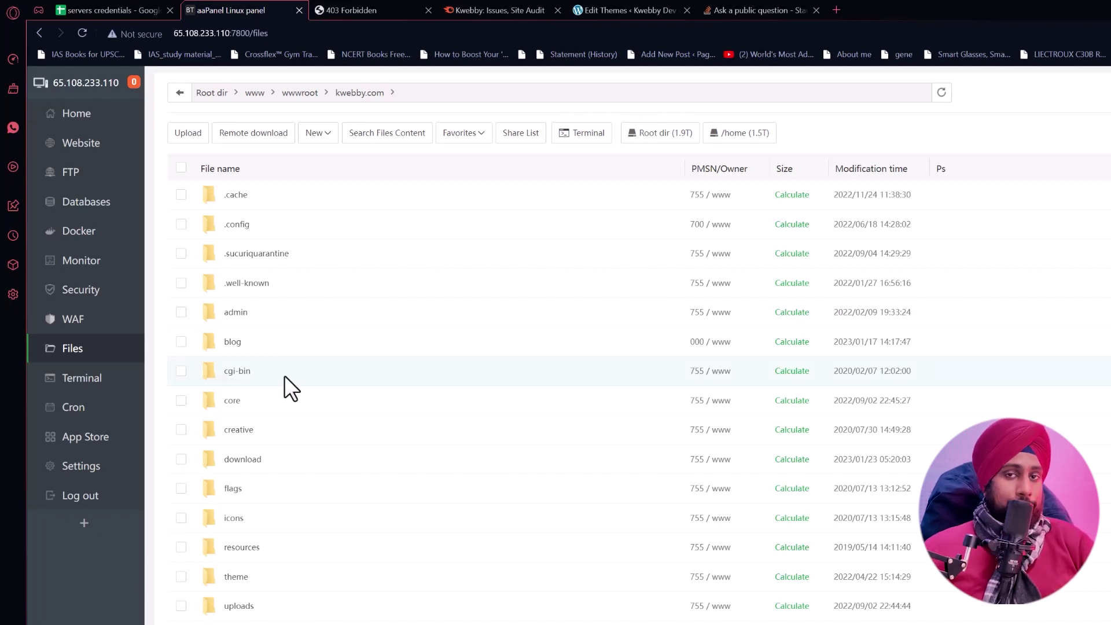
pyautogui.click(348, 9)
pyautogui.click(272, 11)
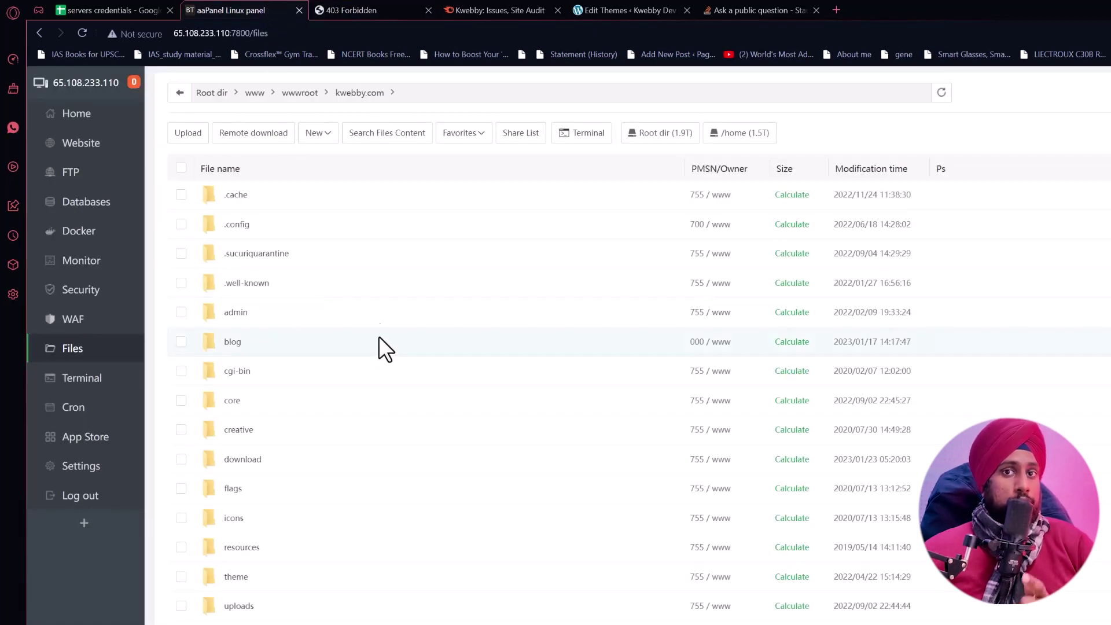
# Set the blog folder's permission to 755 for the www owner, applied to its subdirectories.
pyautogui.rightClick(235, 343)
pyautogui.click(289, 413)
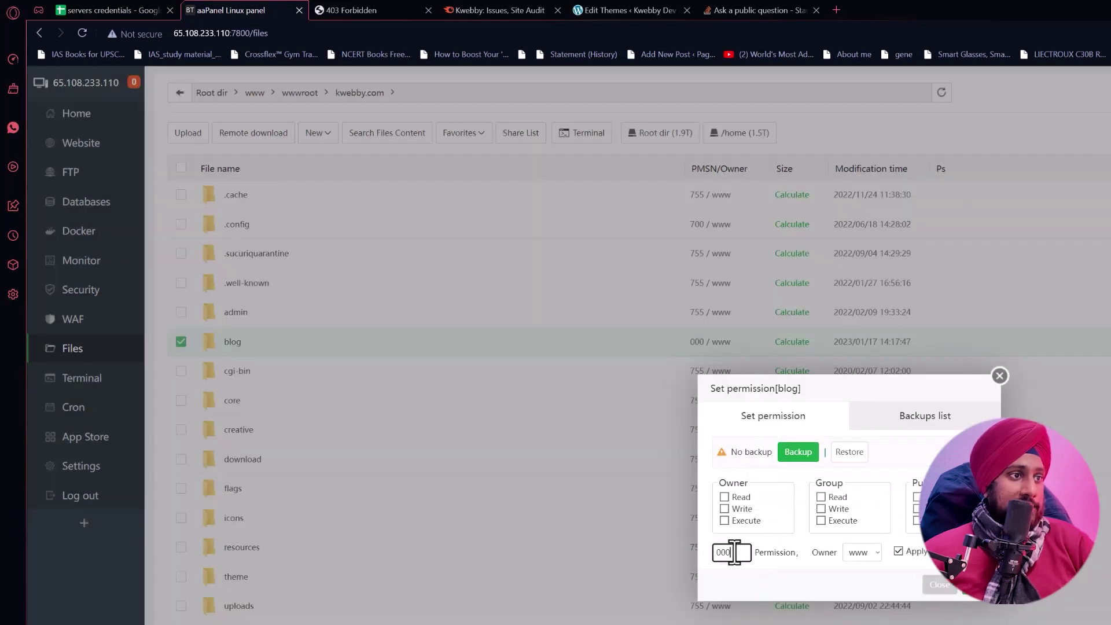
pyautogui.doubleClick(734, 552)
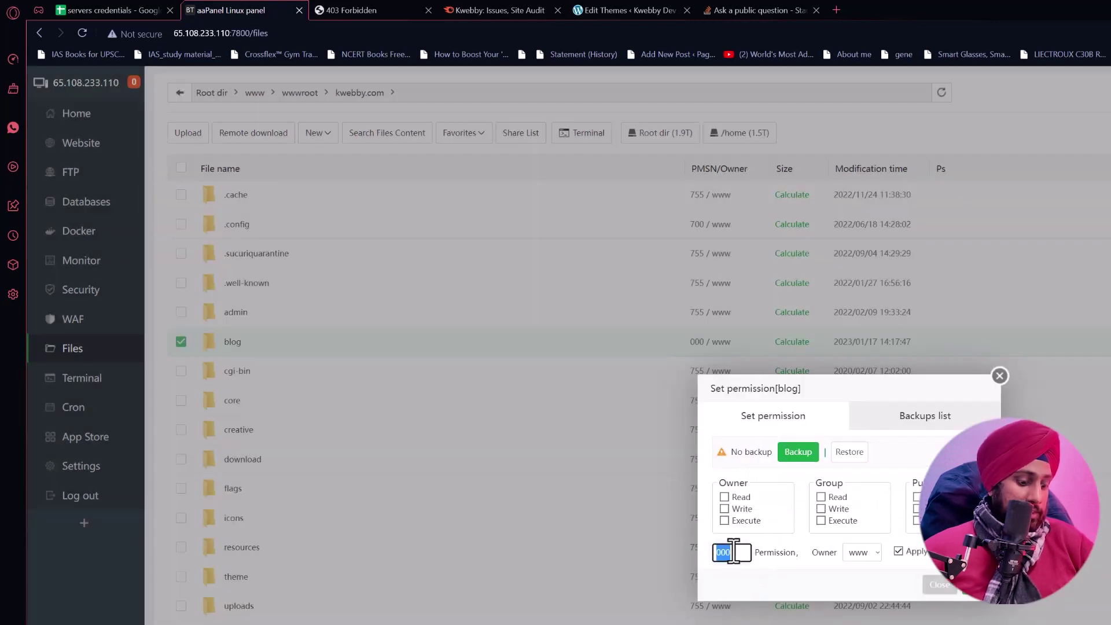
pyautogui.write('755')
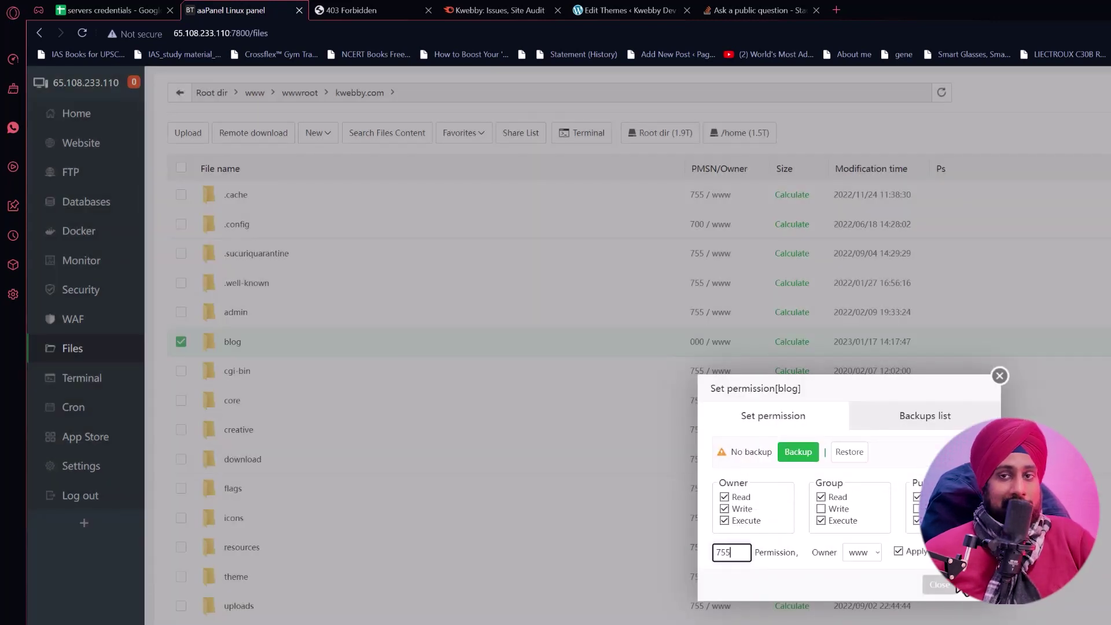
pyautogui.click(984, 585)
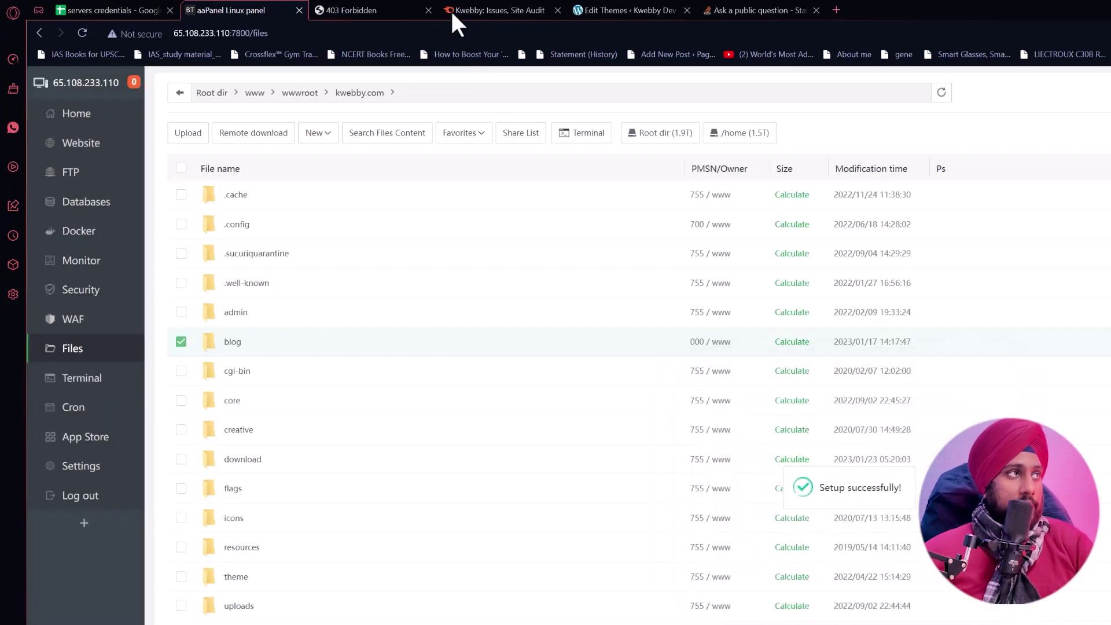
# Reload the Kwebby blog page to check that it loads, and return to aaPanel.
pyautogui.click(416, 10)
pyautogui.click(82, 32)
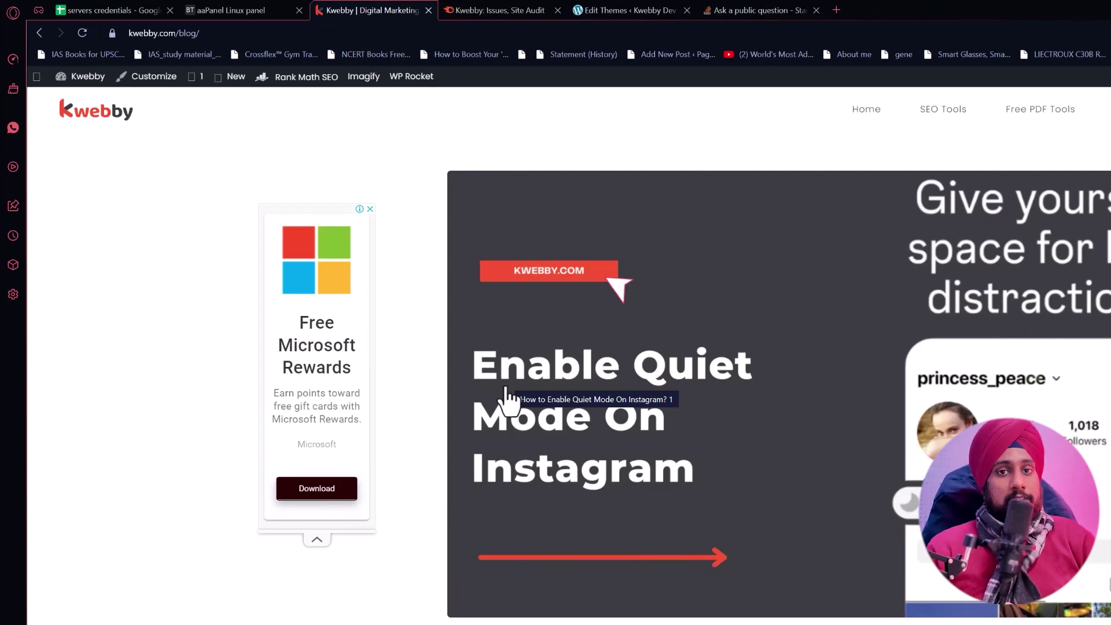
pyautogui.click(225, 10)
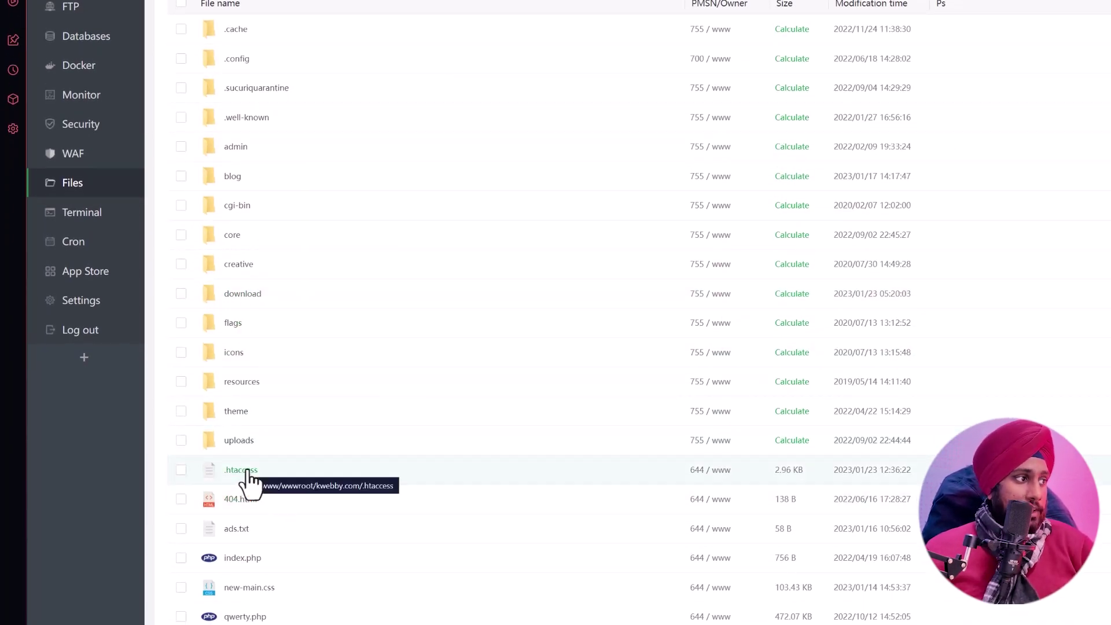
# Open kwebby.com's .htaccess, delete everything from the first line through the trailing-slash rule above the RedirectMatch lines, and save the file.
pyautogui.click(248, 474)
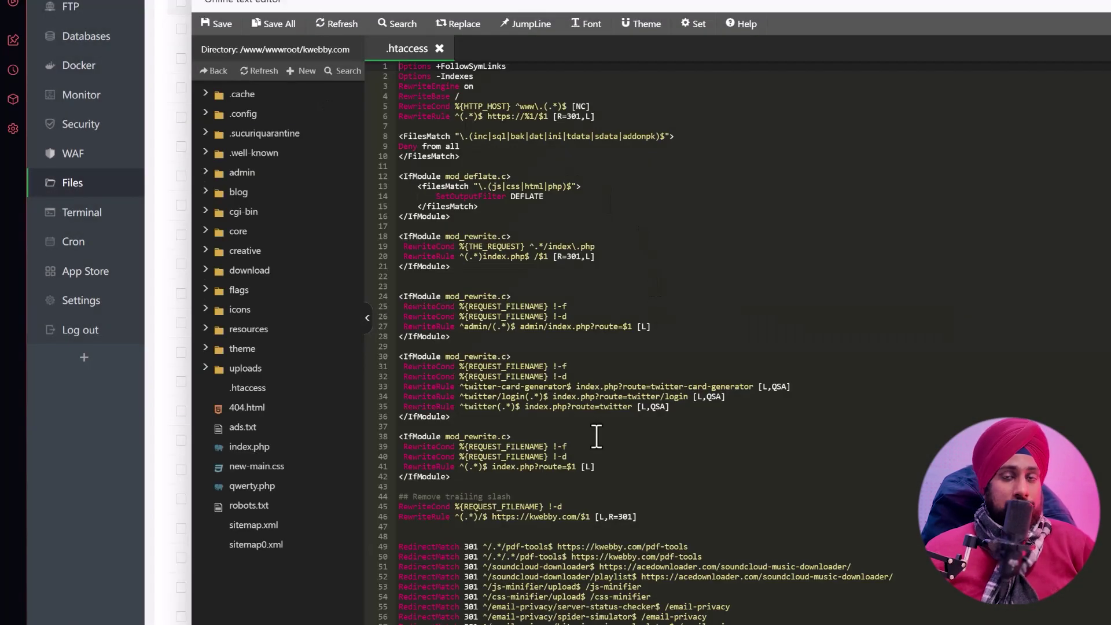
pyautogui.scroll(-3, 593, 436)
pyautogui.scroll(3, 595, 437)
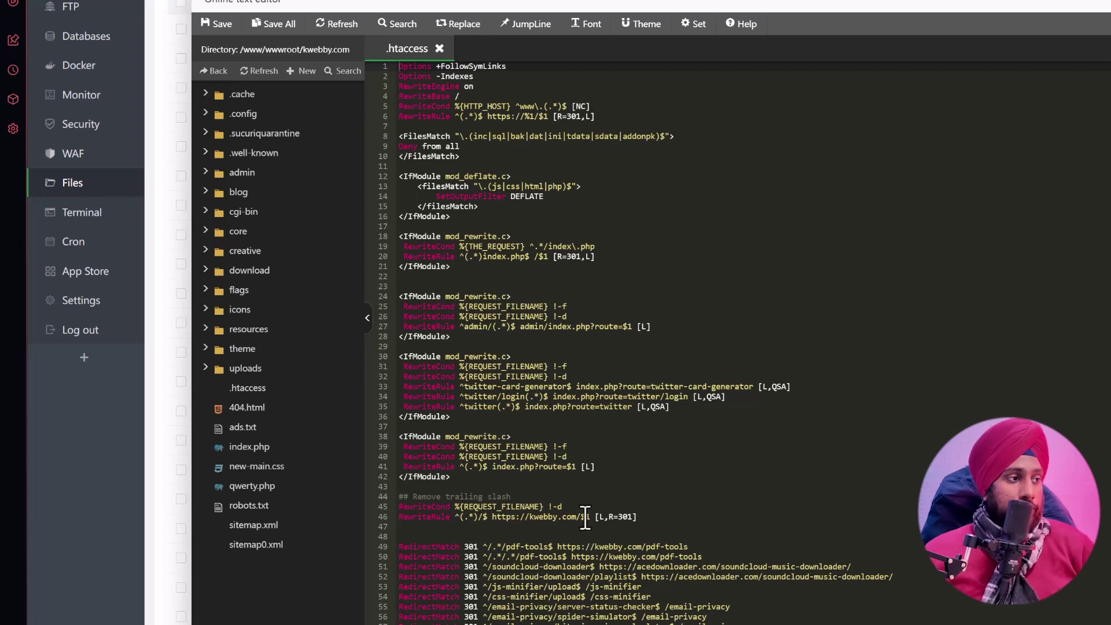
pyautogui.scroll(-3, 661, 521)
pyautogui.scroll(3, 661, 521)
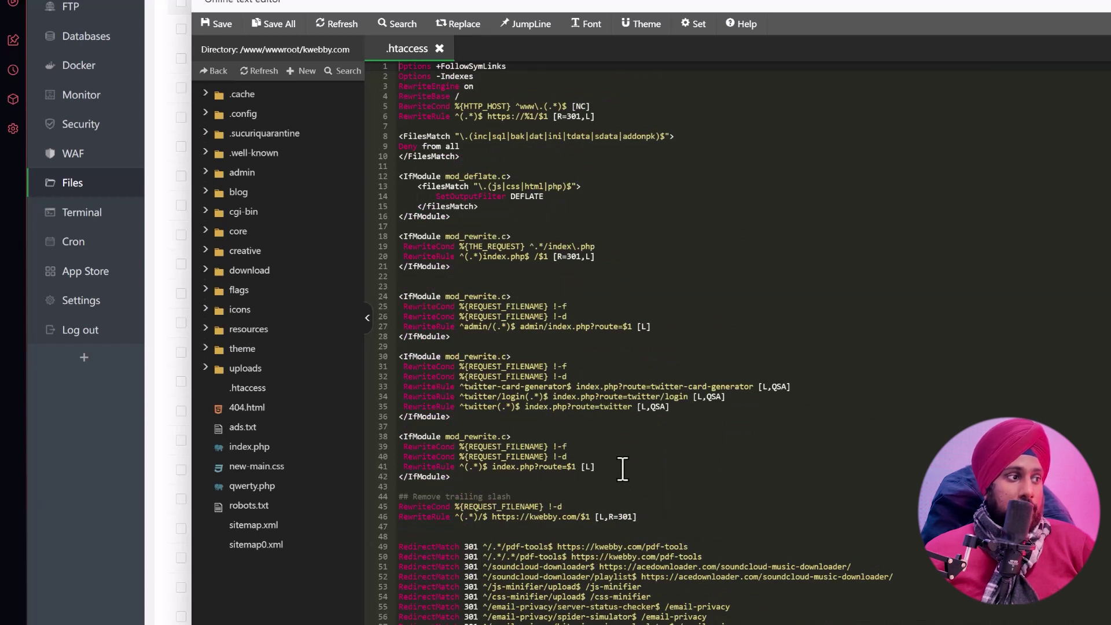
pyautogui.moveTo(637, 516); pyautogui.dragTo(328, 34)
pyautogui.press('Delete')
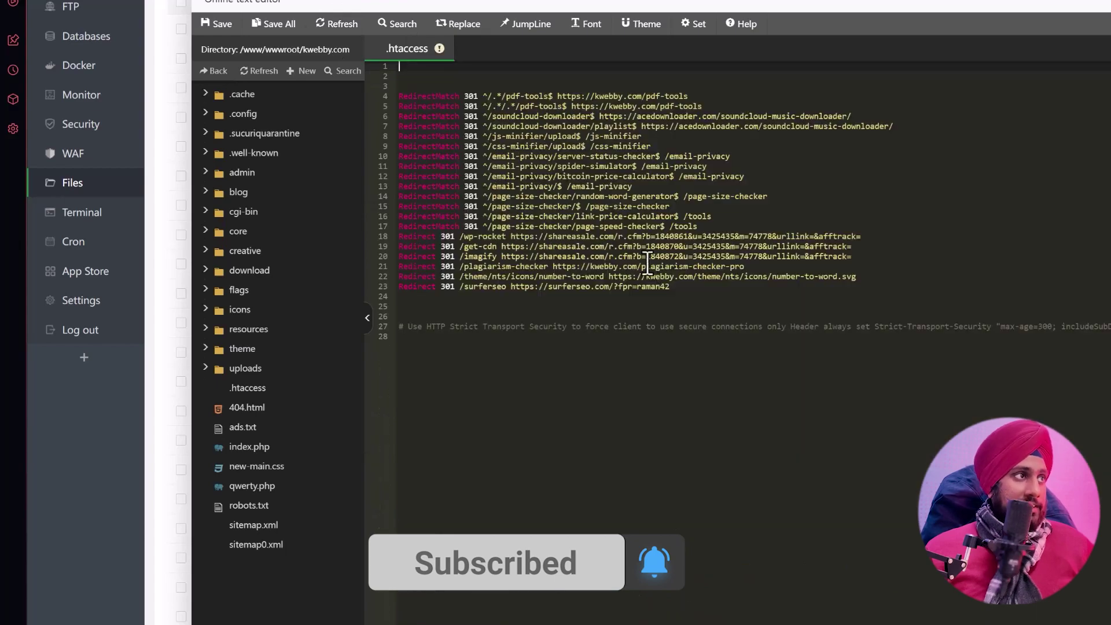
pyautogui.hotkey('ctrl', 's')
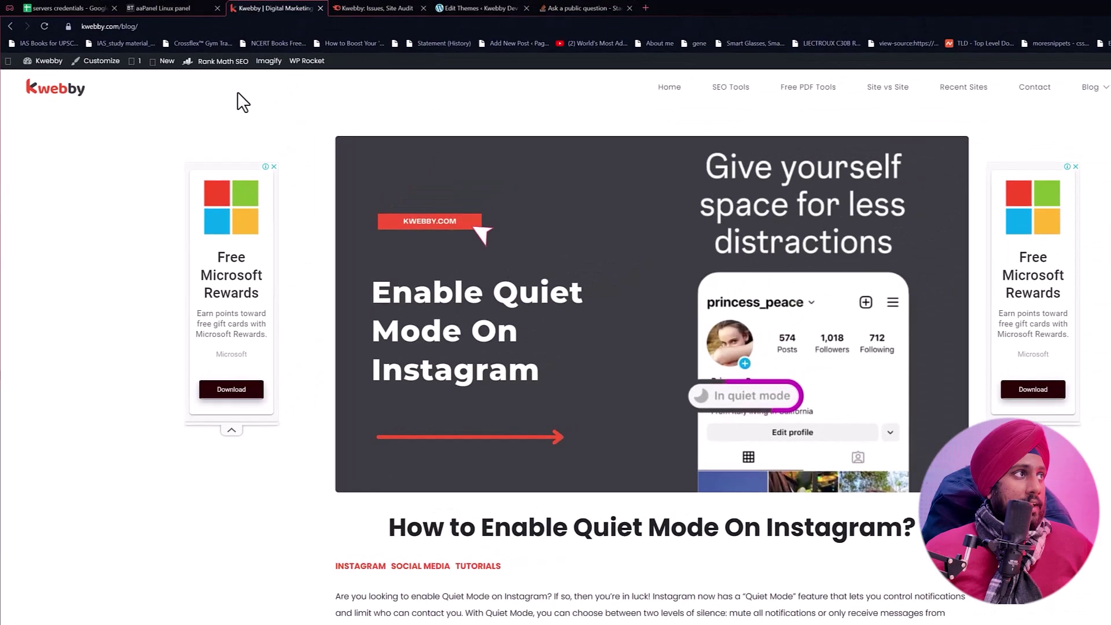
# Open the Kwebby home page and the SEO Tools page at kwebby.com/tools to test the site with the edited .htaccess.
pyautogui.click(36, 97)
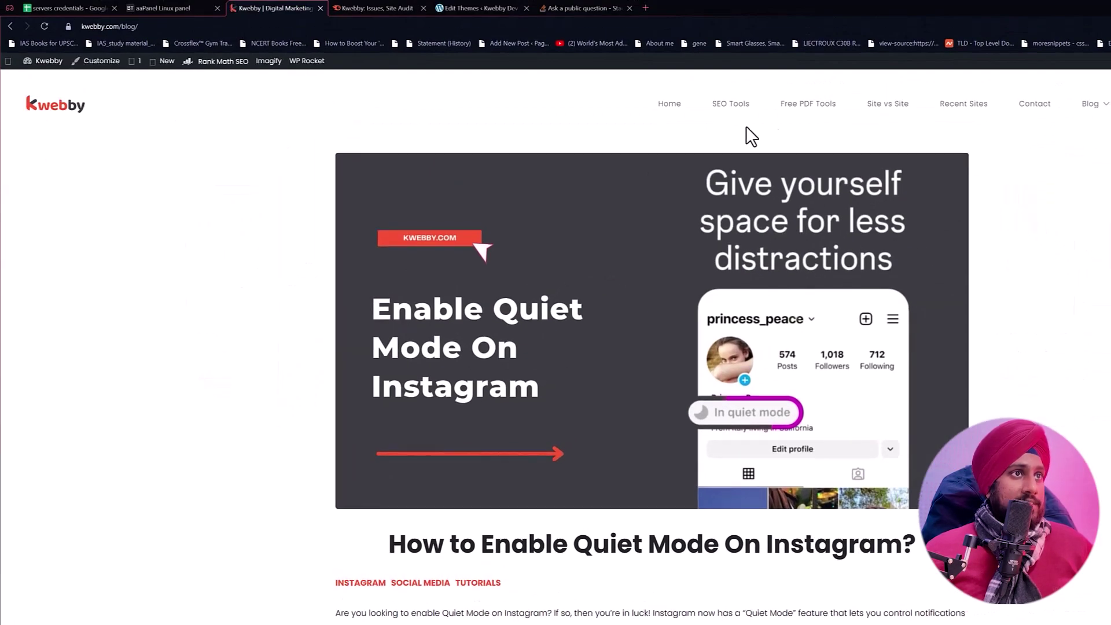
pyautogui.click(681, 113)
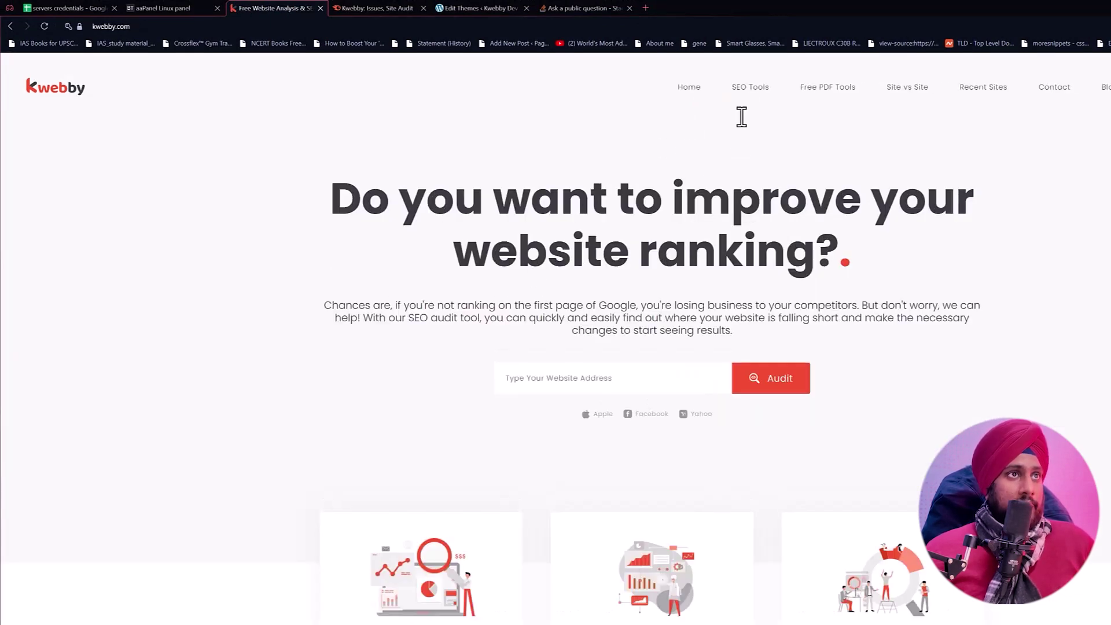
pyautogui.press('F5')
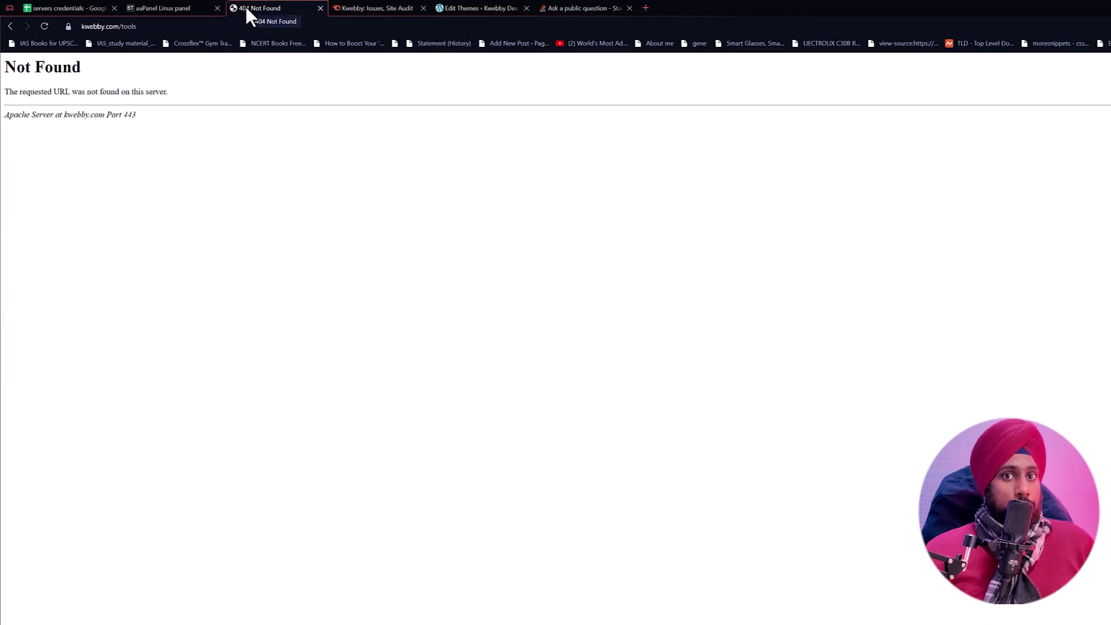
# Return to aaPanel, restore the deleted rewrite rules above the redirects in .htaccess, save the file, and leave the editor.
pyautogui.click(161, 8)
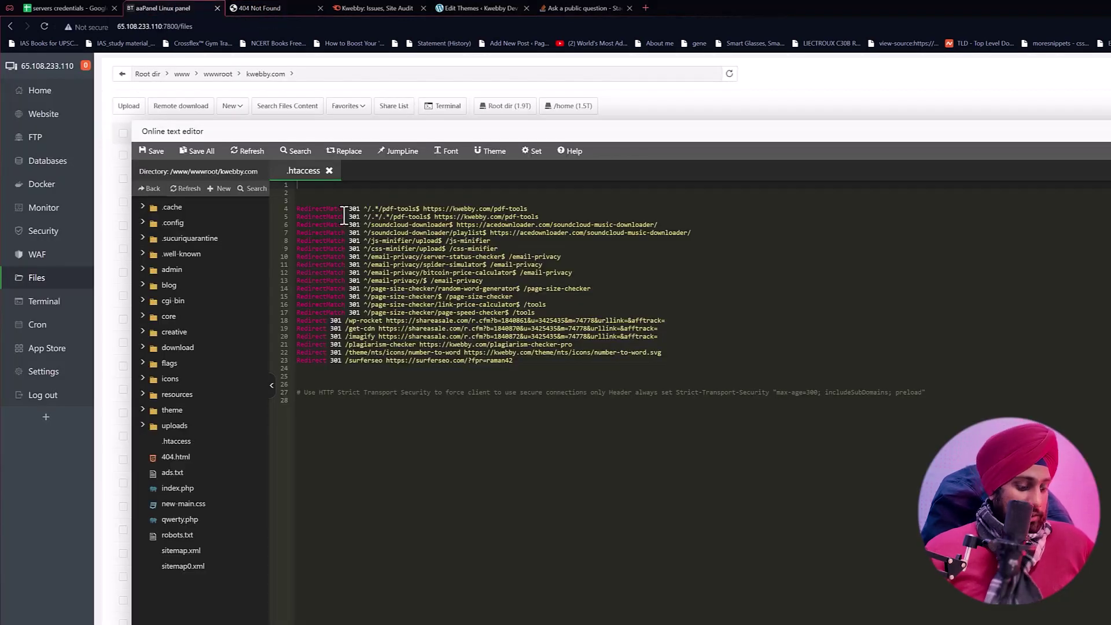
pyautogui.hotkey('ctrl', 'v')
pyautogui.hotkey('ctrl', 's')
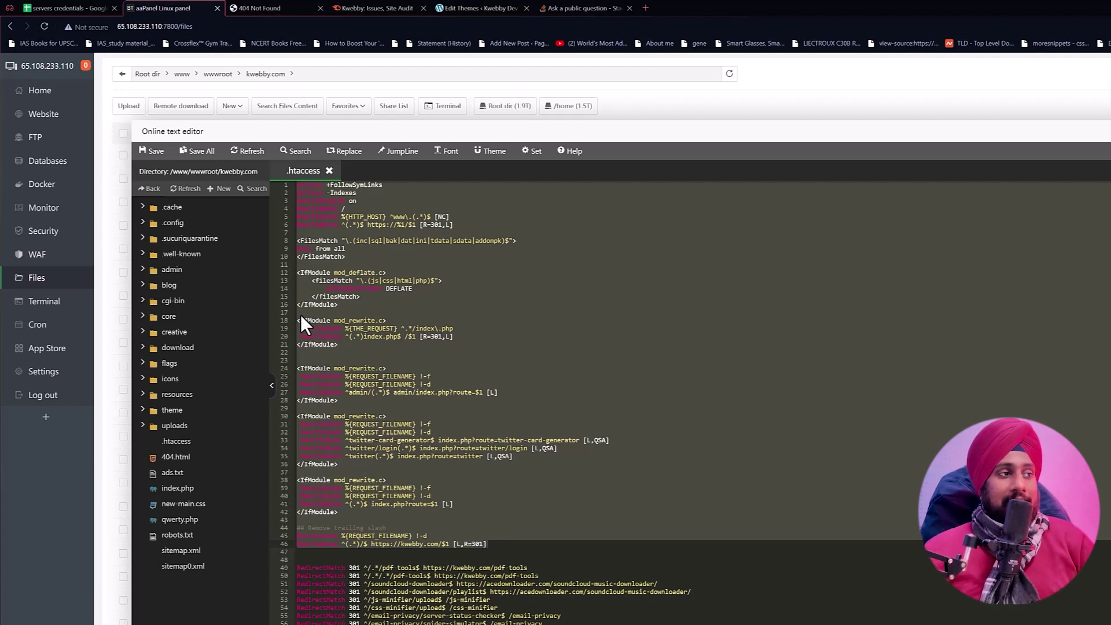
pyautogui.click(616, 411)
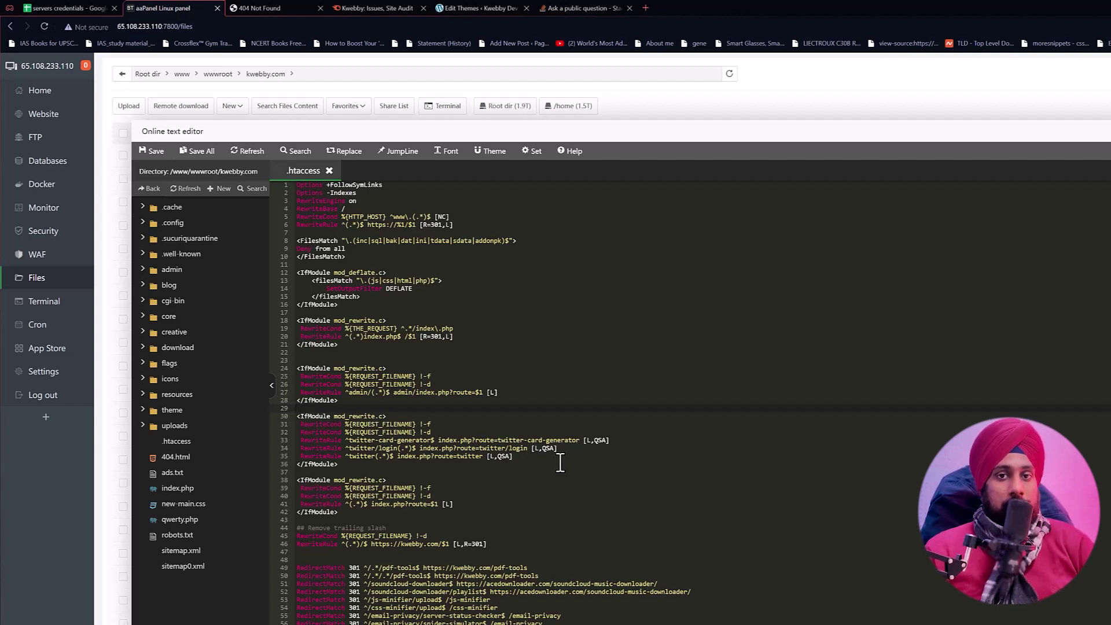
pyautogui.scroll(-3, 521, 405)
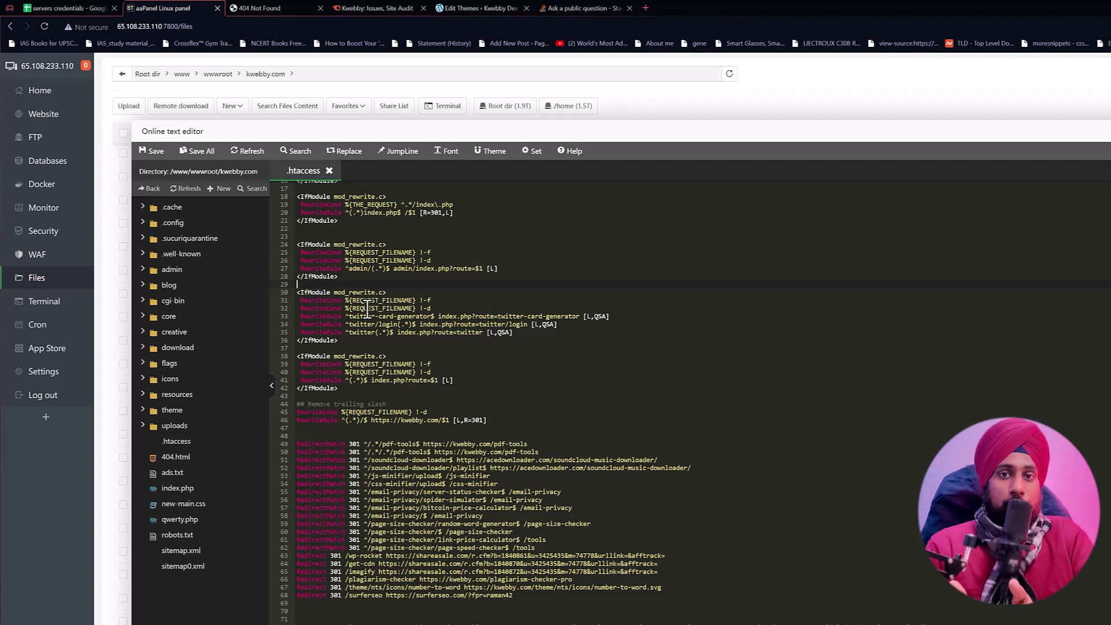
pyautogui.click(116, 217)
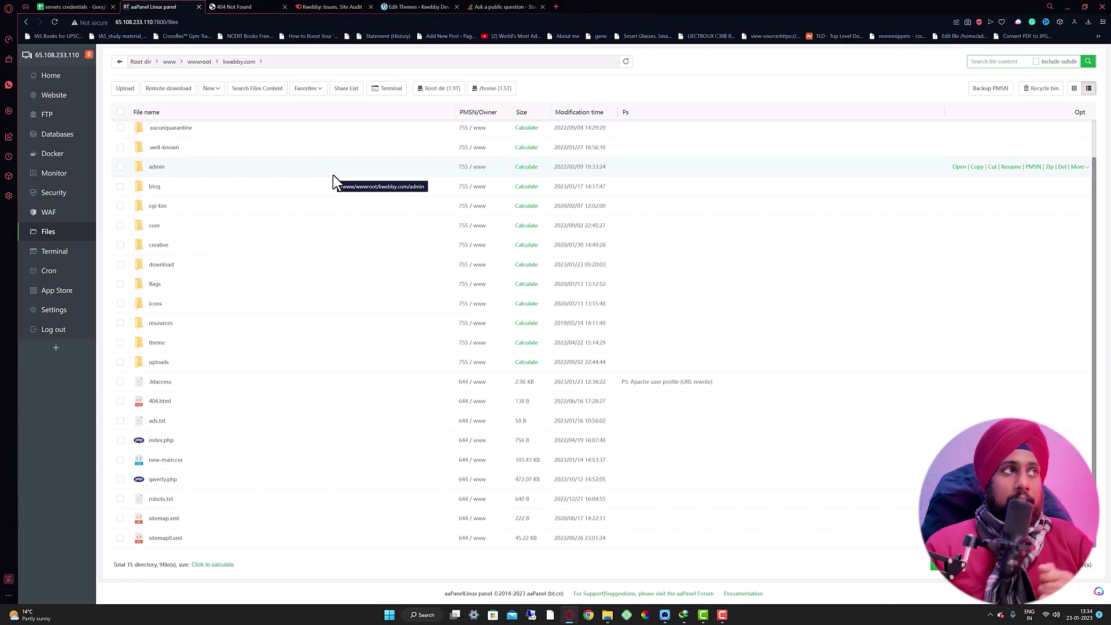
# Switch to Stack Overflow and search its questions for "401 error".
pyautogui.click(472, 6)
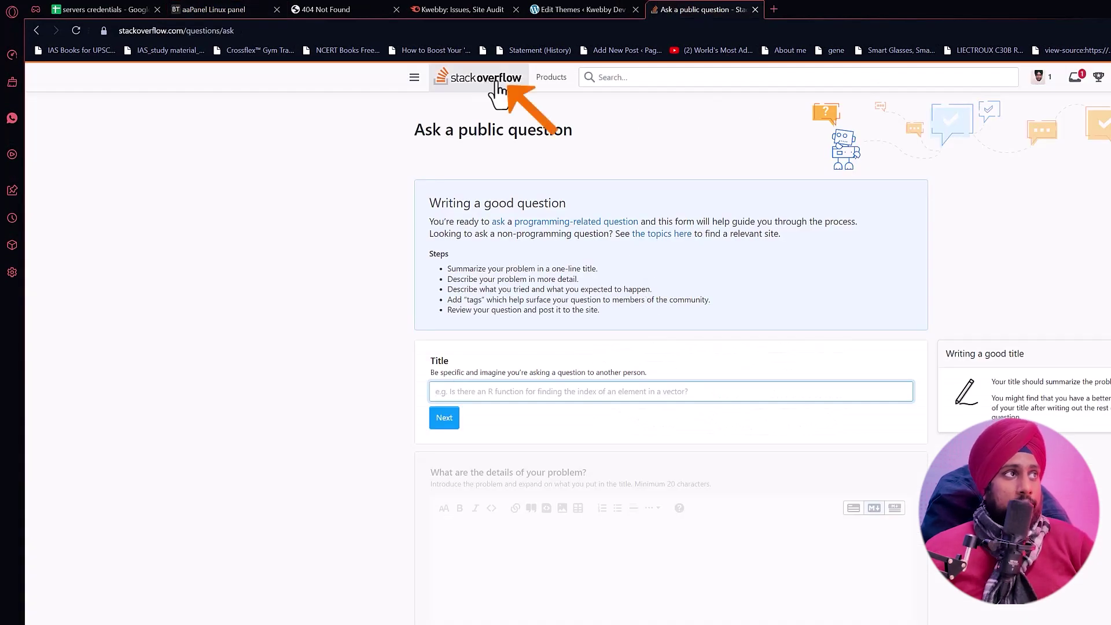
pyautogui.click(722, 85)
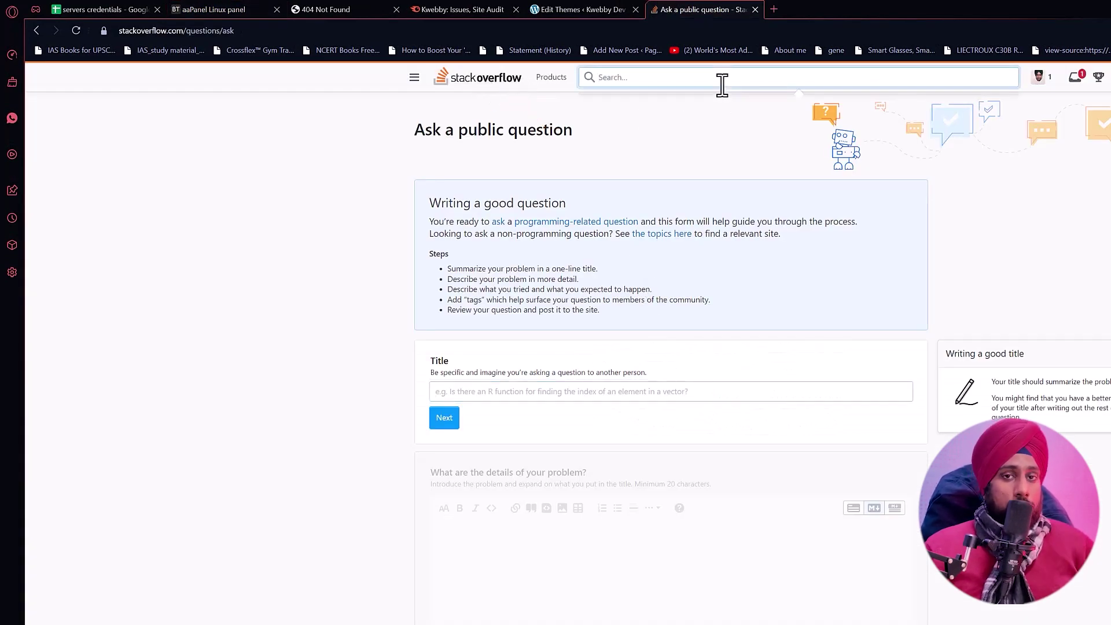
pyautogui.write('401 error')
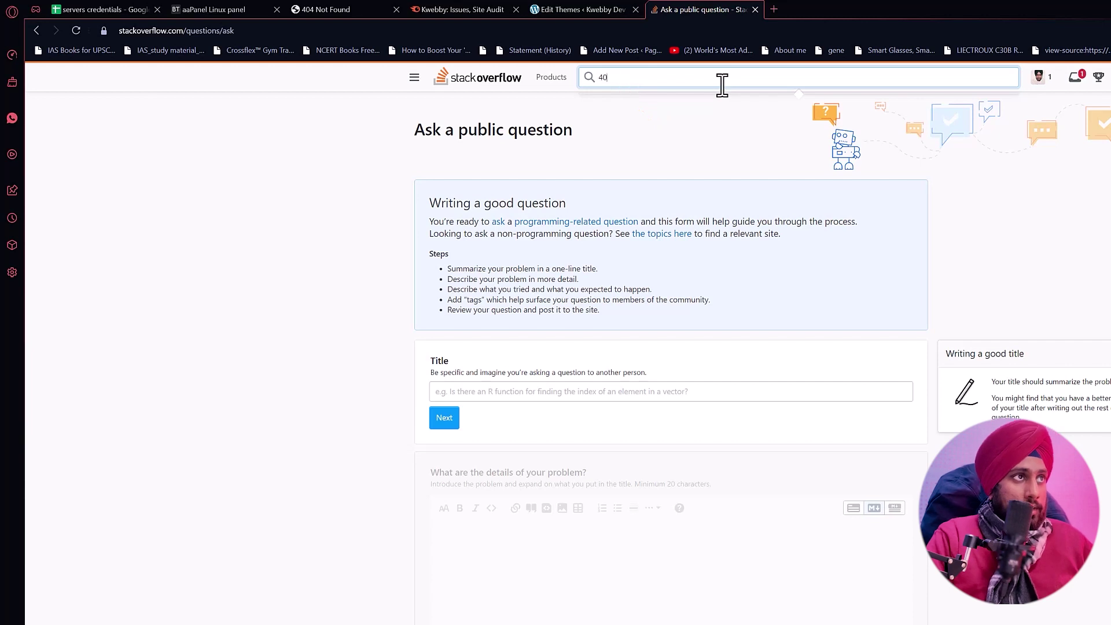
pyautogui.press('Return')
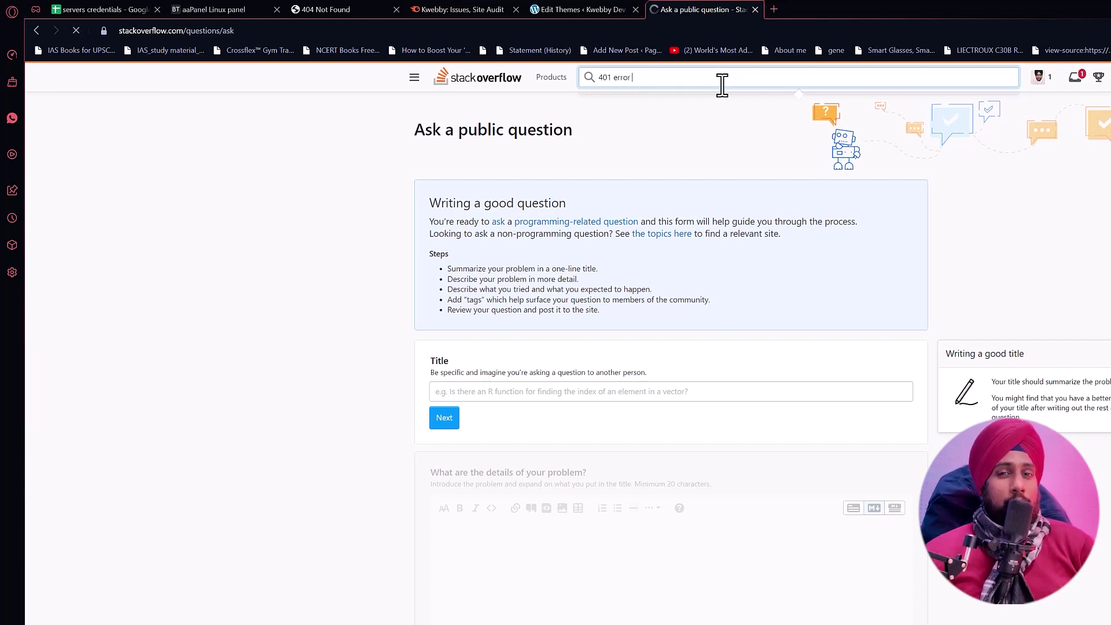
pyautogui.click(722, 85)
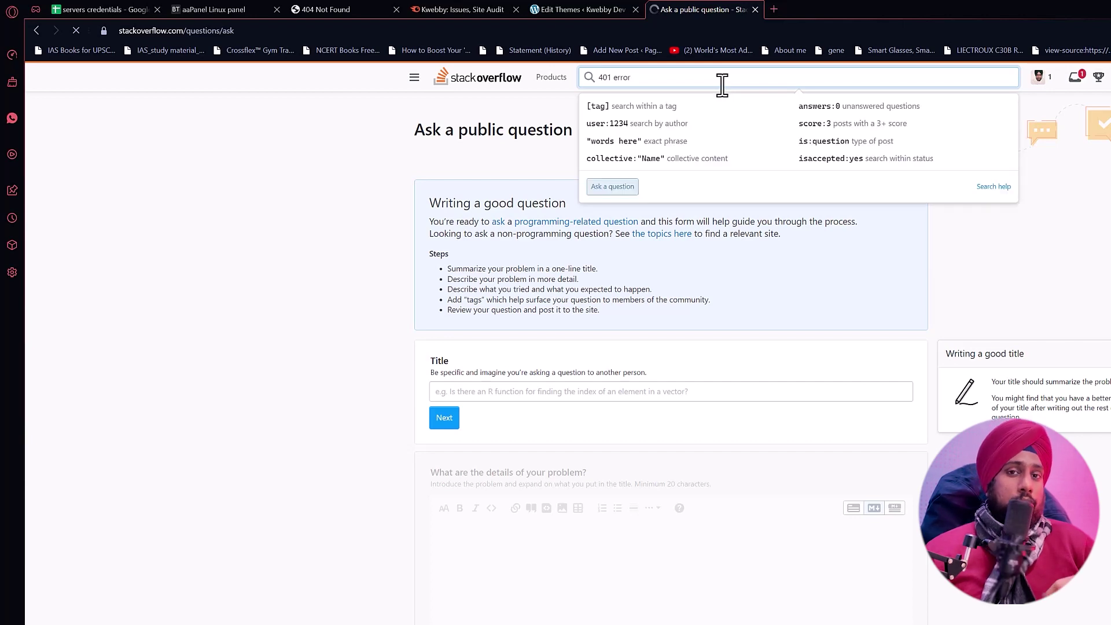